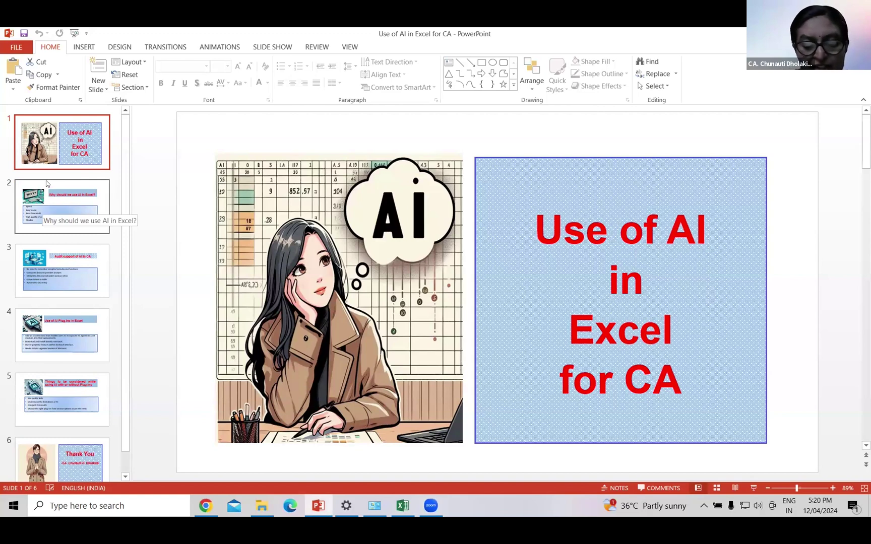
# - Page from 'Why should we use AI in Excel?' to 'Use of AI Plug-ins in Excel', then switch to the TDS workbook
pyautogui.click(78, 200)
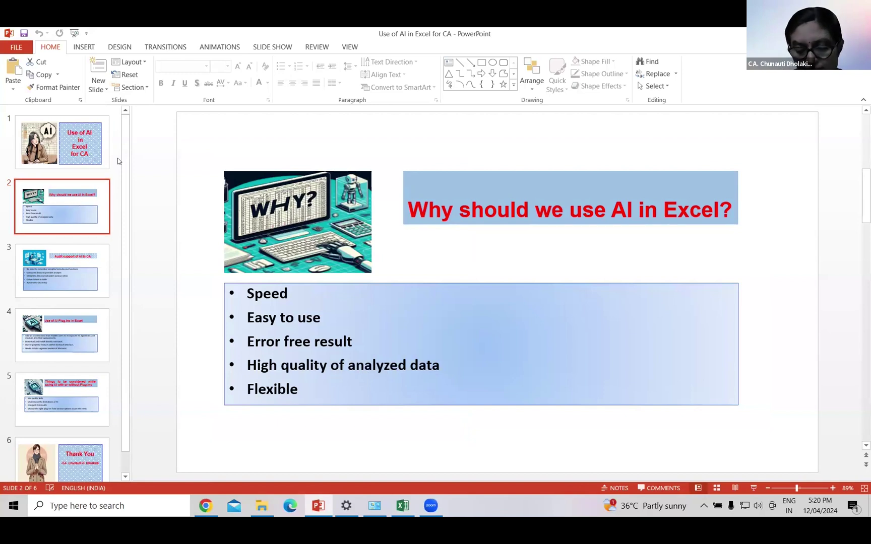
pyautogui.press('Down')
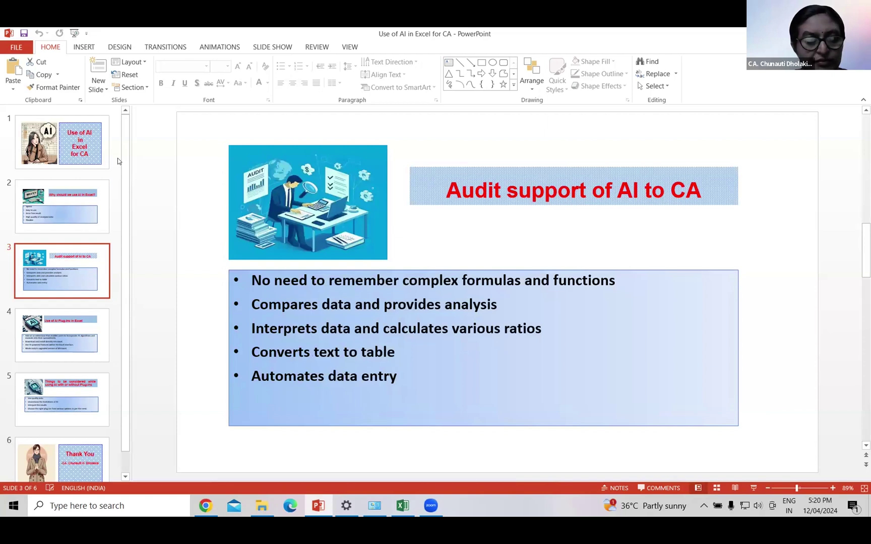
pyautogui.press('Up')
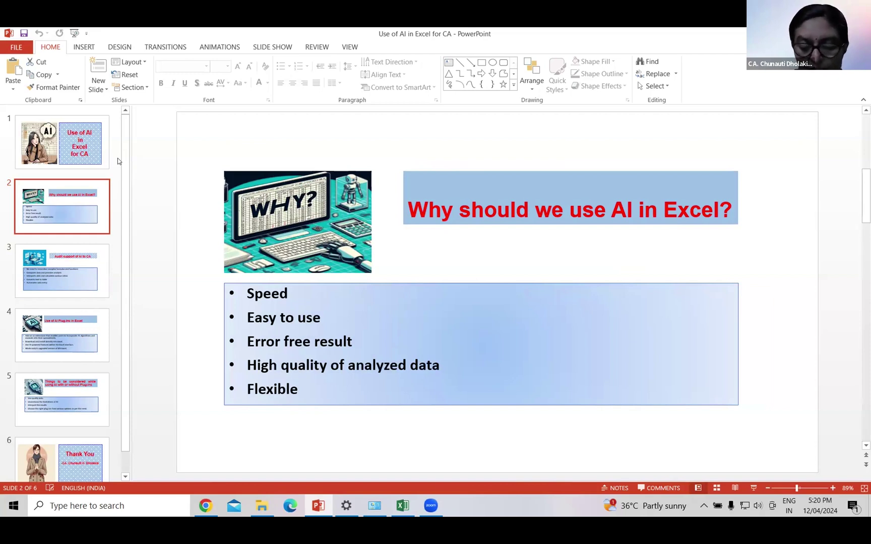
pyautogui.press('Down')
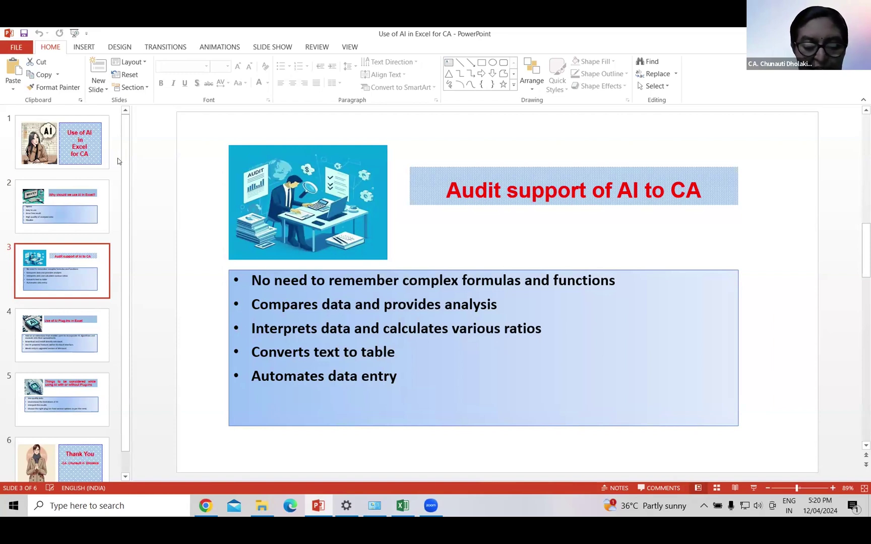
pyautogui.press('Down')
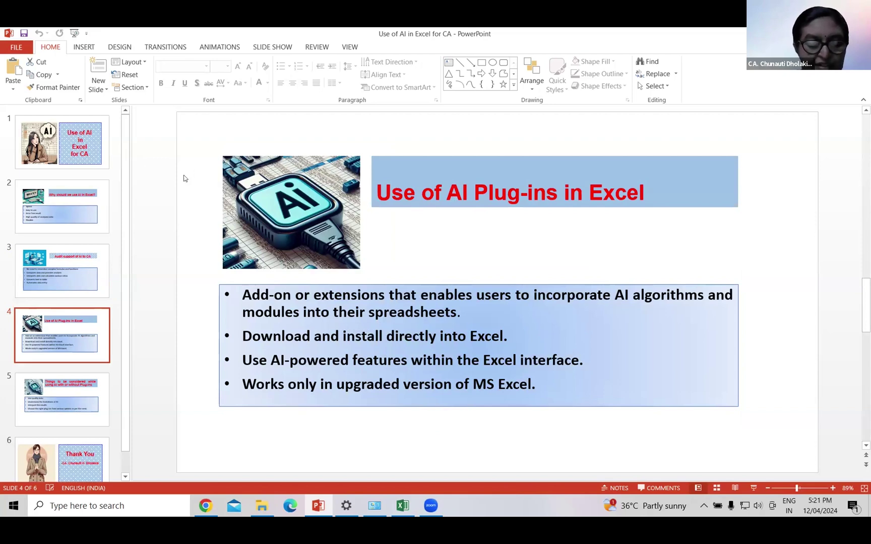
pyautogui.click(409, 506)
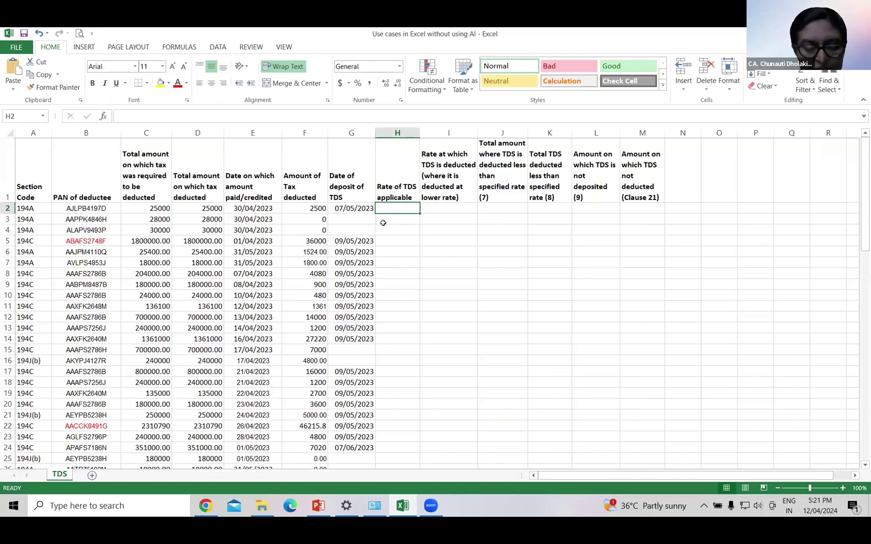
pyautogui.click(520, 194)
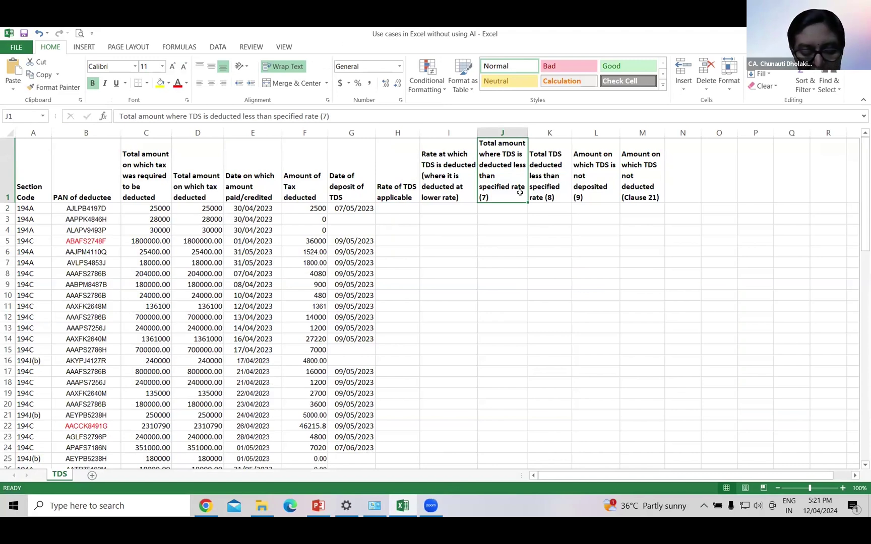
pyautogui.press('Right')
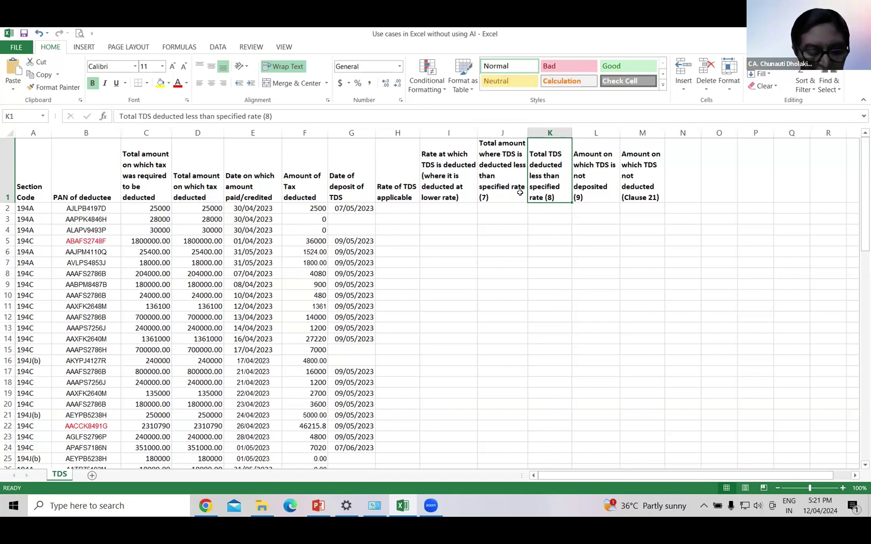
pyautogui.press('Right')
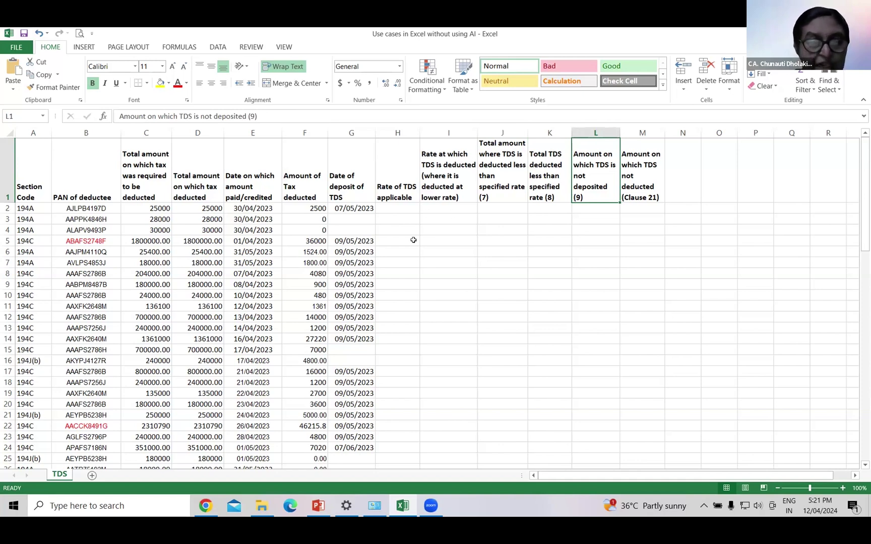
pyautogui.click(391, 190)
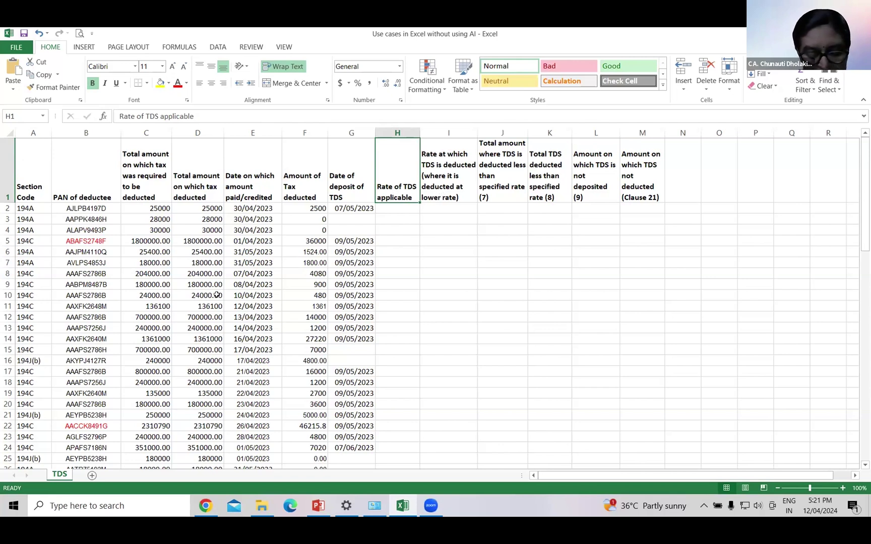
pyautogui.click(308, 217)
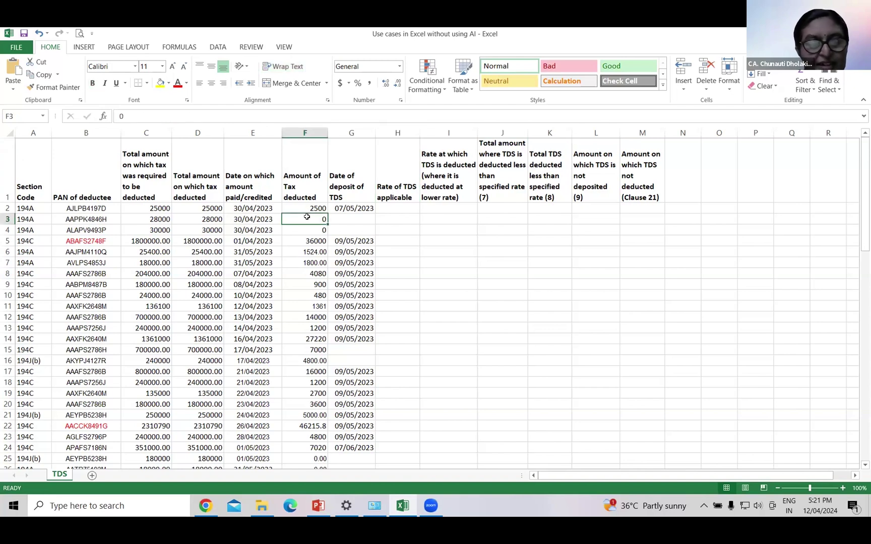
pyautogui.click(291, 348)
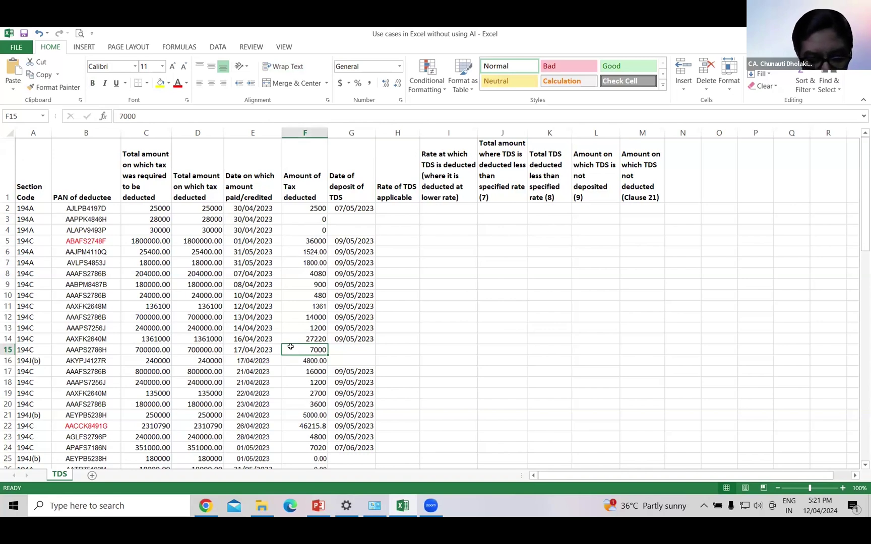
pyautogui.moveTo(43, 220); pyautogui.dragTo(44, 313)
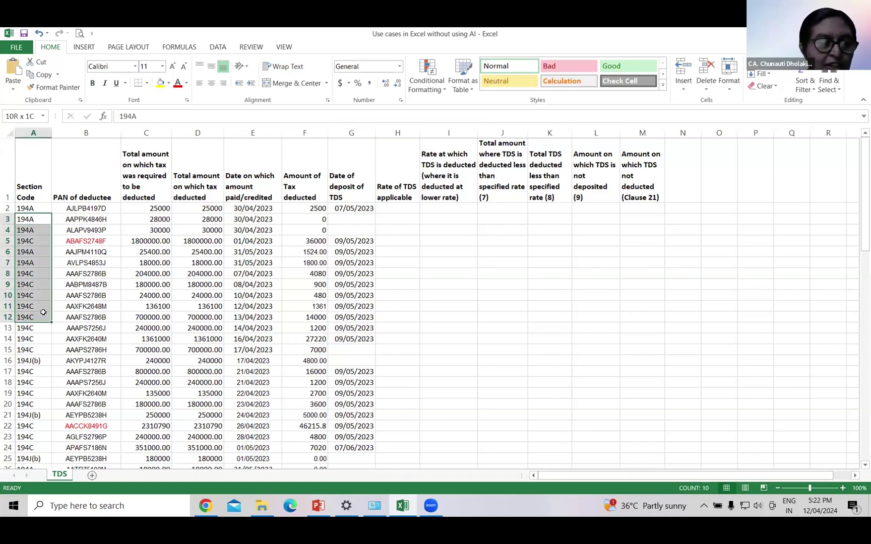
pyautogui.click(80, 263)
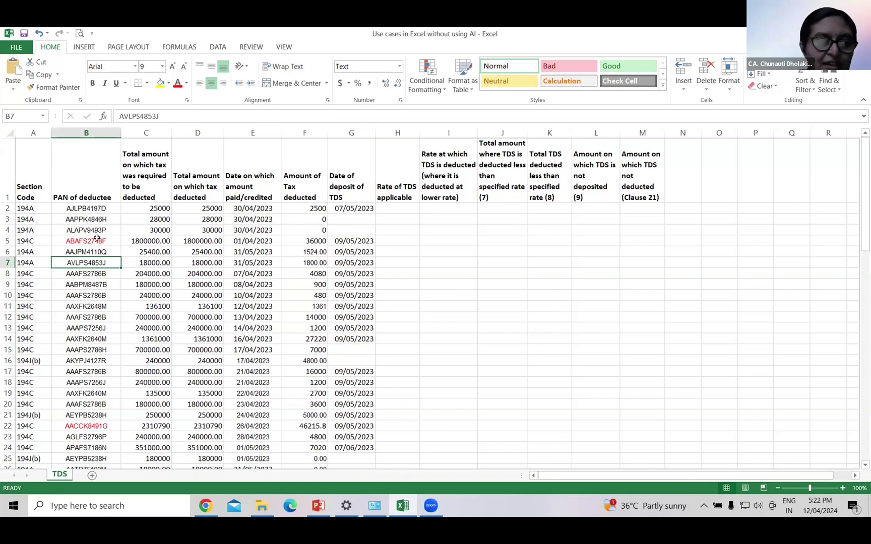
pyautogui.click(97, 239)
pyautogui.click(95, 367)
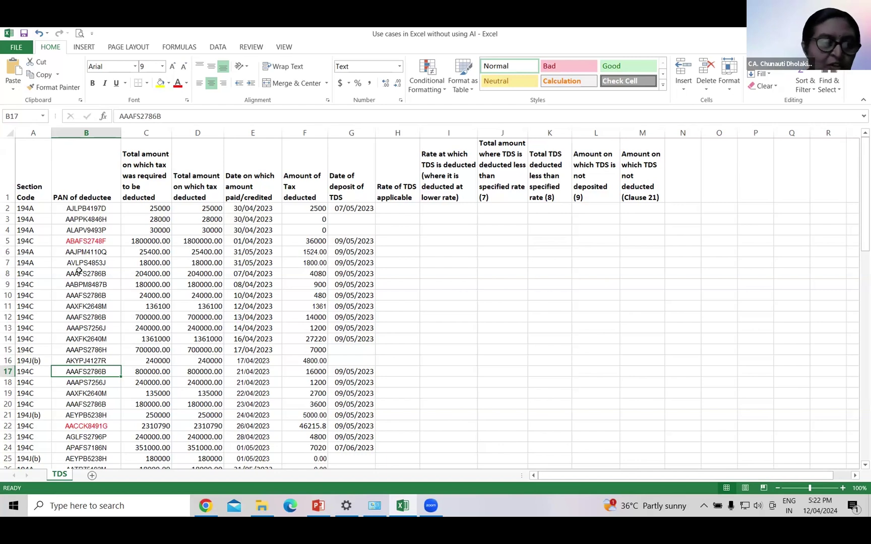
pyautogui.click(90, 239)
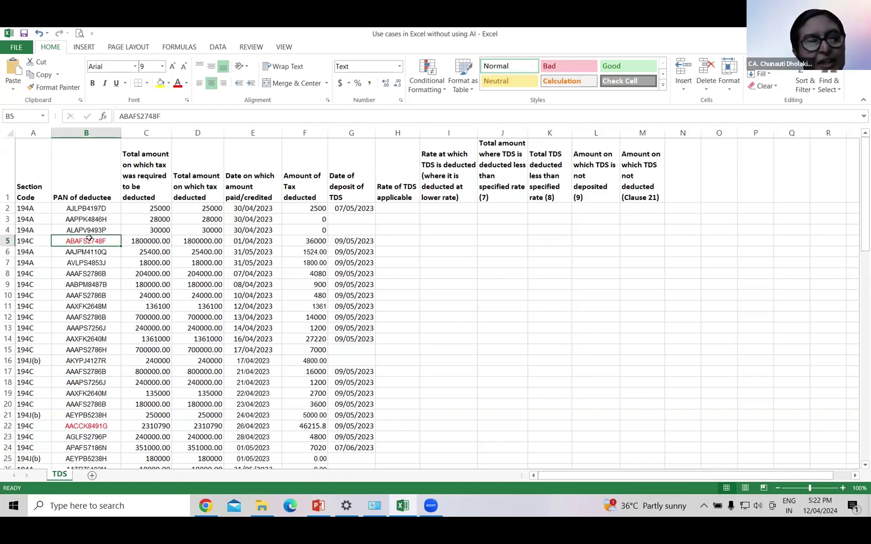
pyautogui.click(90, 285)
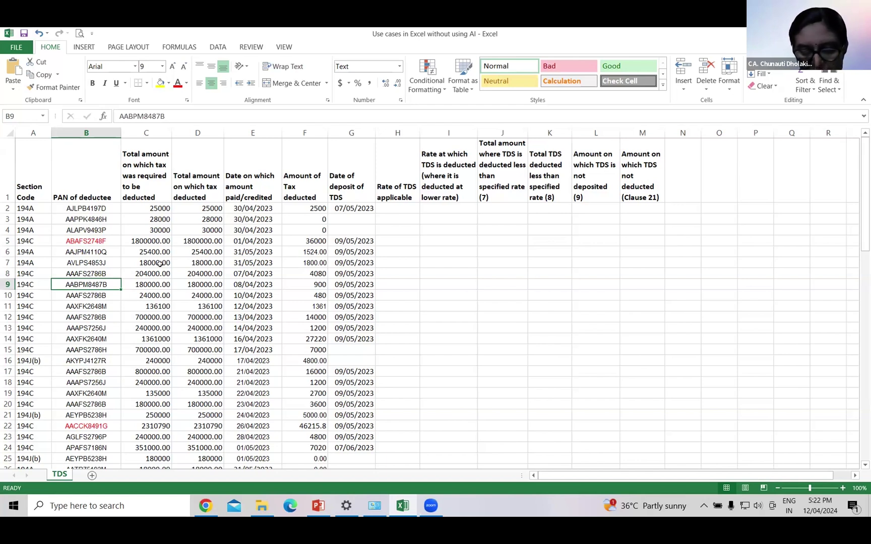
pyautogui.click(398, 207)
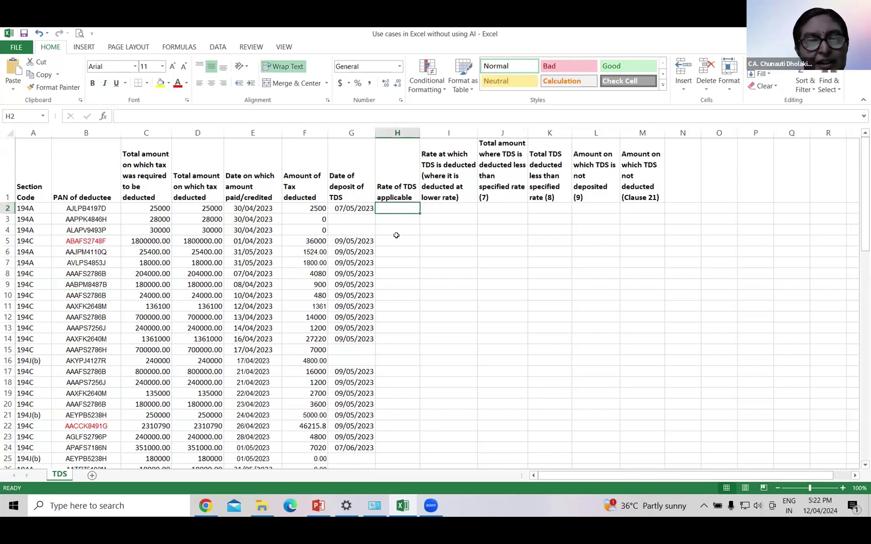
pyautogui.write('10')
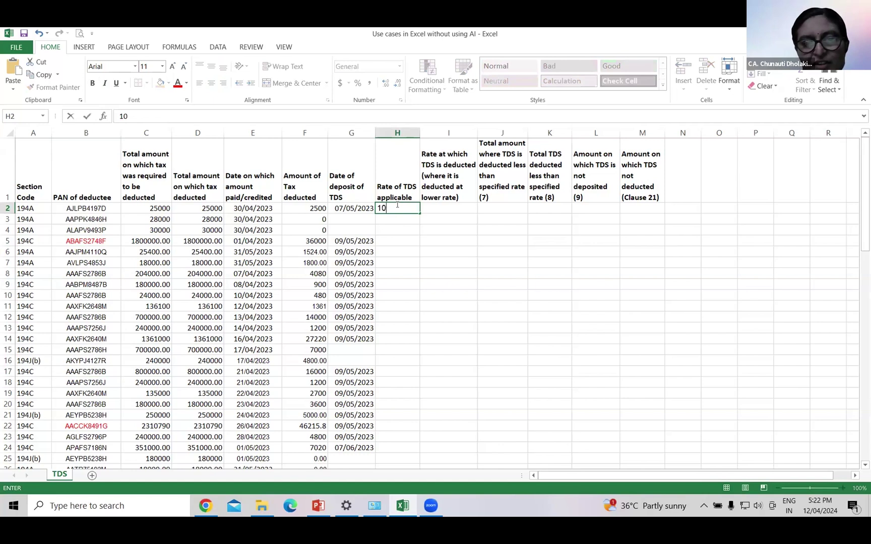
pyautogui.press('Return')
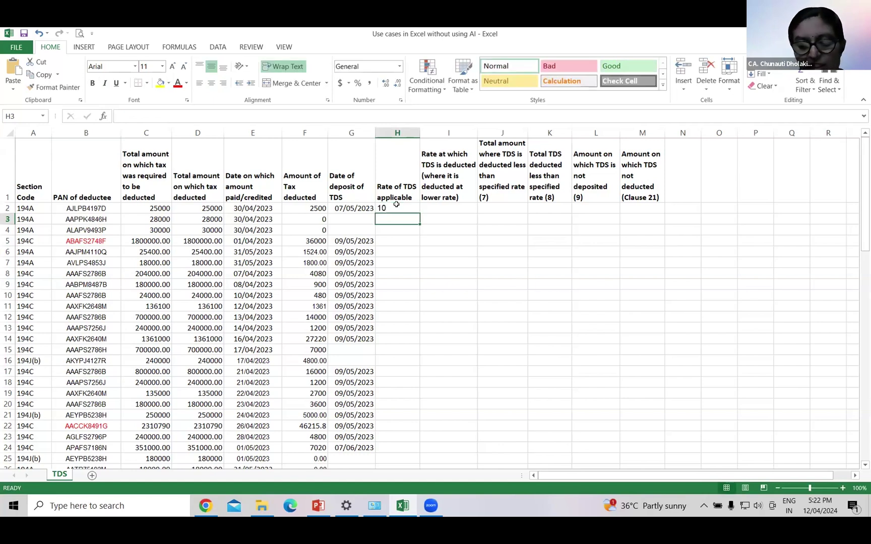
pyautogui.click(396, 205)
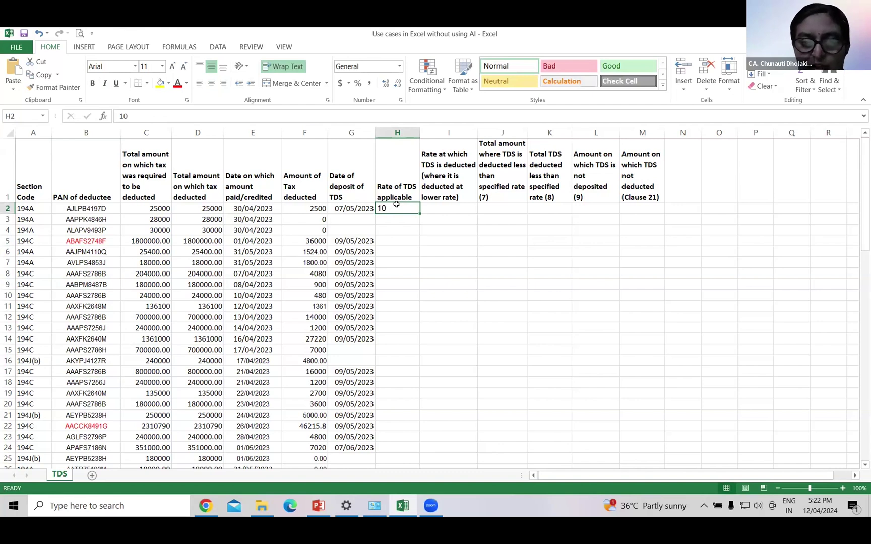
pyautogui.press('Delete')
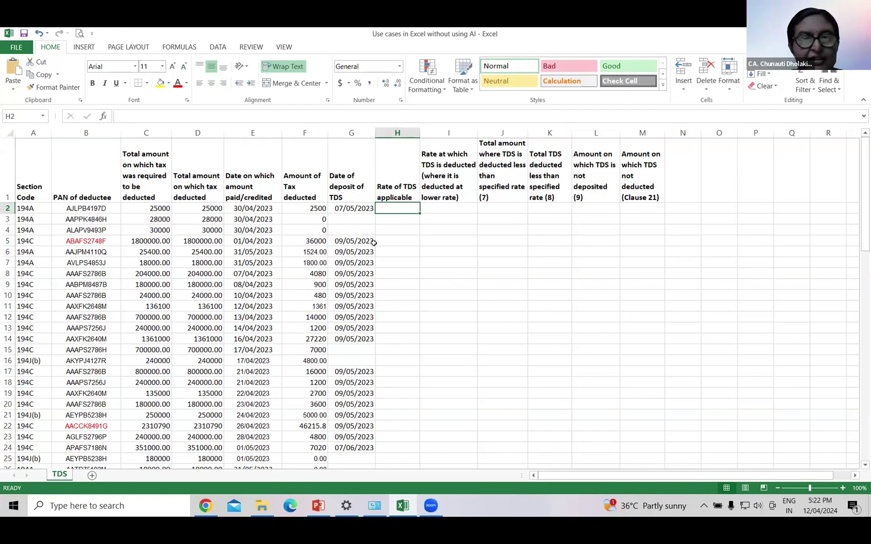
pyautogui.click(392, 181)
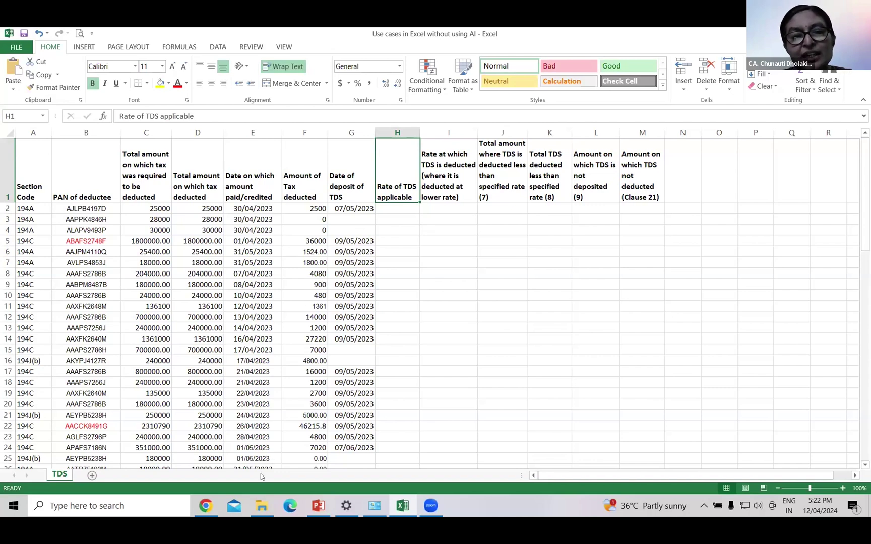
# - Copy ChatGPT's nested IF formula for the TDS rate applicable and return to the Excel TDS sheet
pyautogui.click(205, 505)
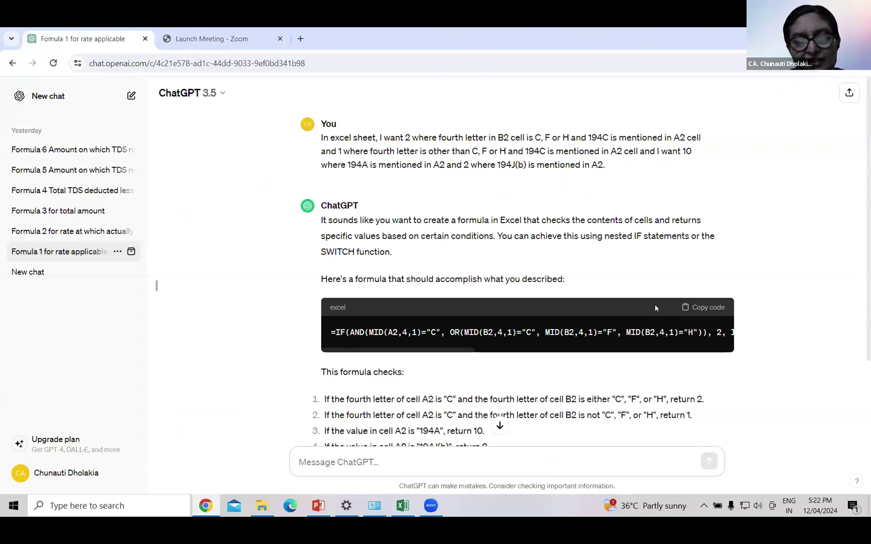
pyautogui.click(706, 308)
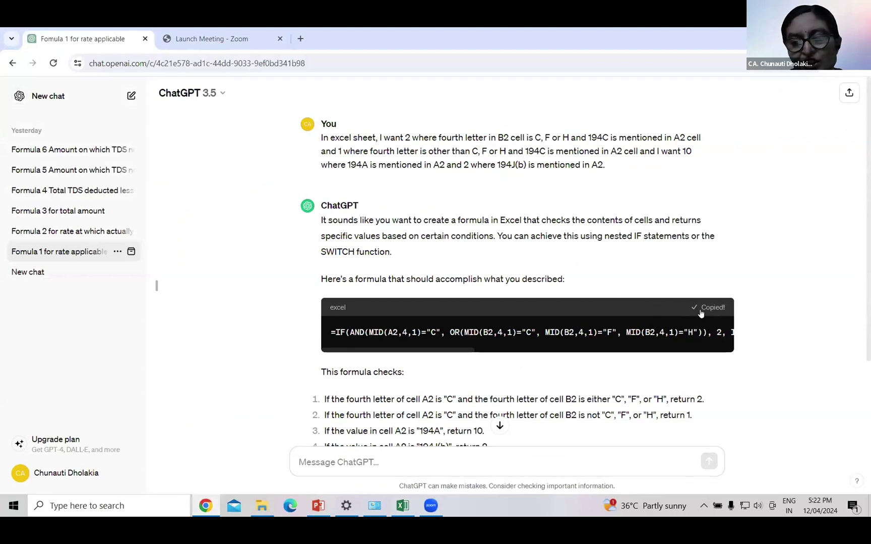
pyautogui.click(408, 499)
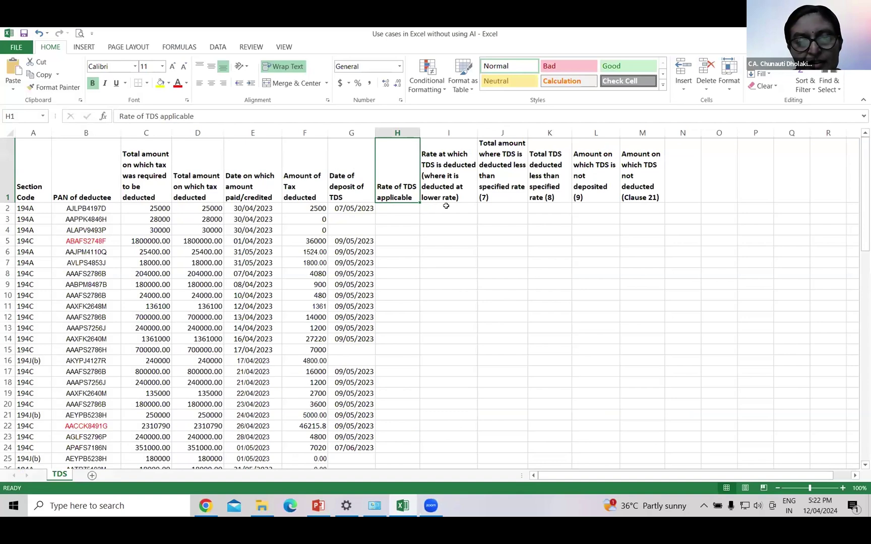
# - Paste the TDS-rate IF formula into H2 and fill it down to H84
pyautogui.click(398, 207)
pyautogui.hotkey('ctrl', 'v')
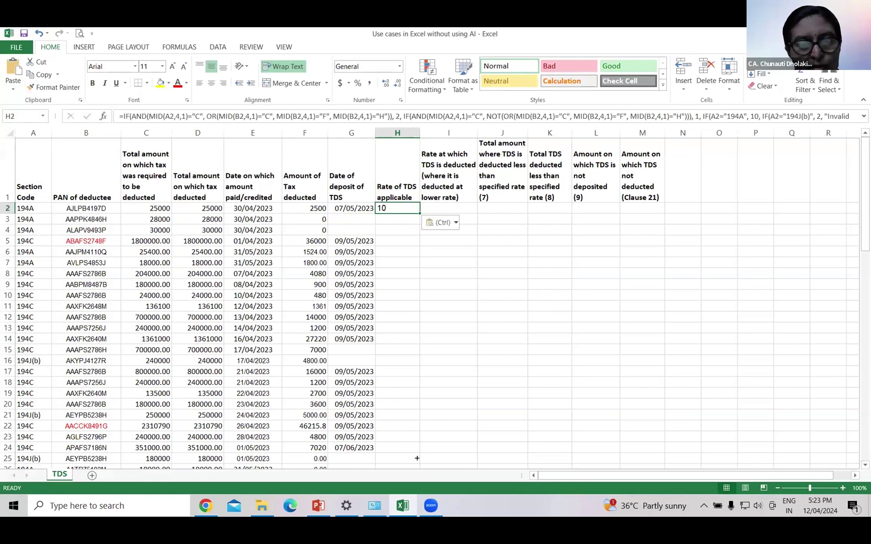
pyautogui.moveTo(420, 213); pyautogui.dragTo(389, 430)
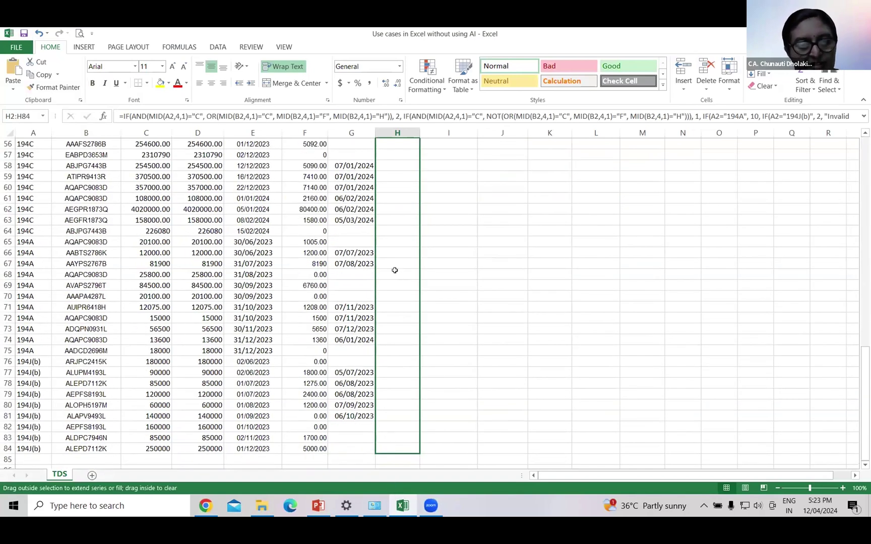
pyautogui.scroll(6, 373, 247)
pyautogui.scroll(12, 369, 213)
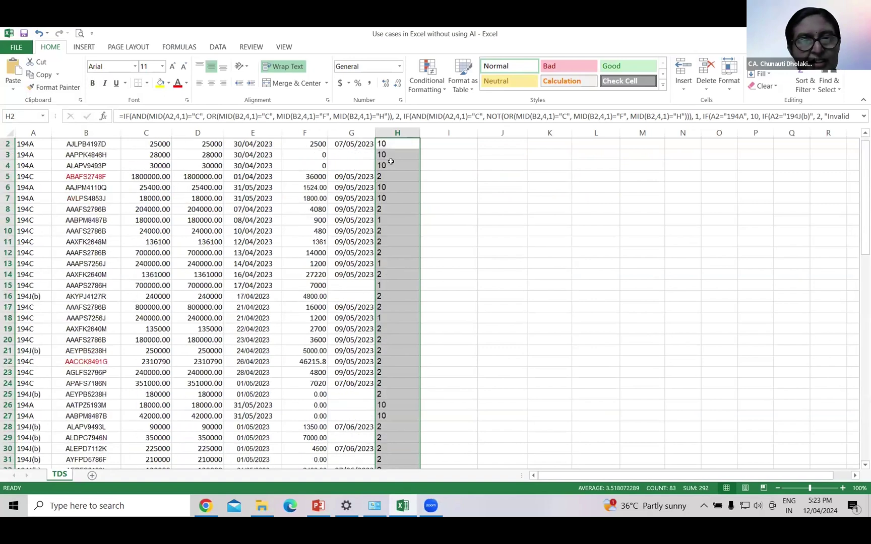
# - Spot-check the rates in H3, H5, H9 and H16 before moving on to I2
pyautogui.click(380, 215)
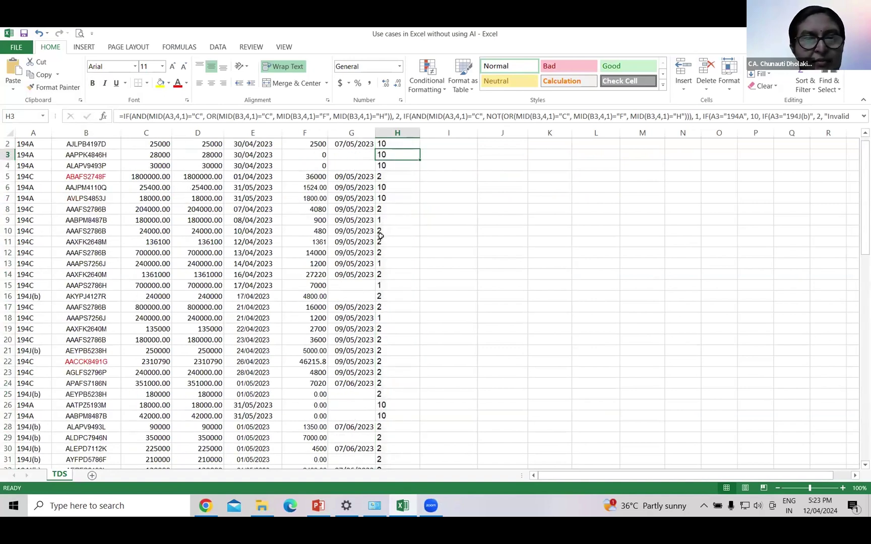
pyautogui.scroll(1, 380, 236)
pyautogui.click(402, 241)
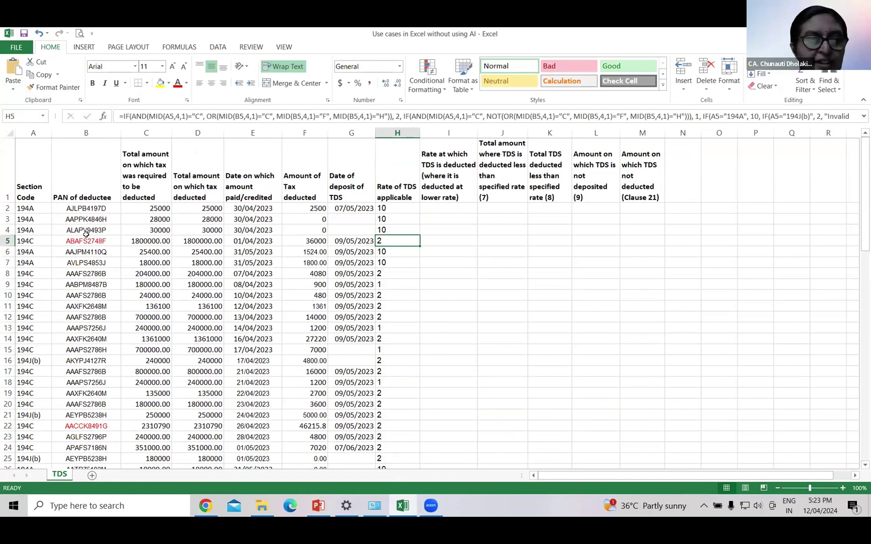
pyautogui.click(379, 286)
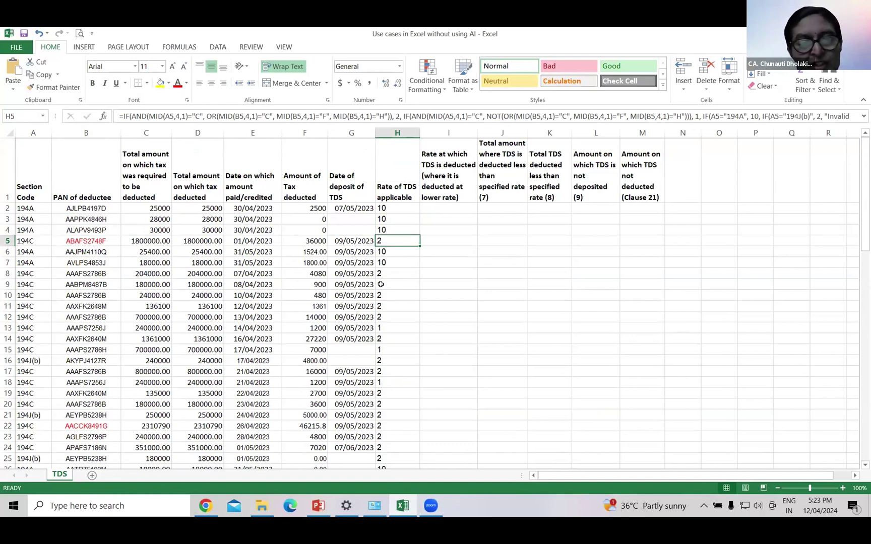
pyautogui.click(392, 358)
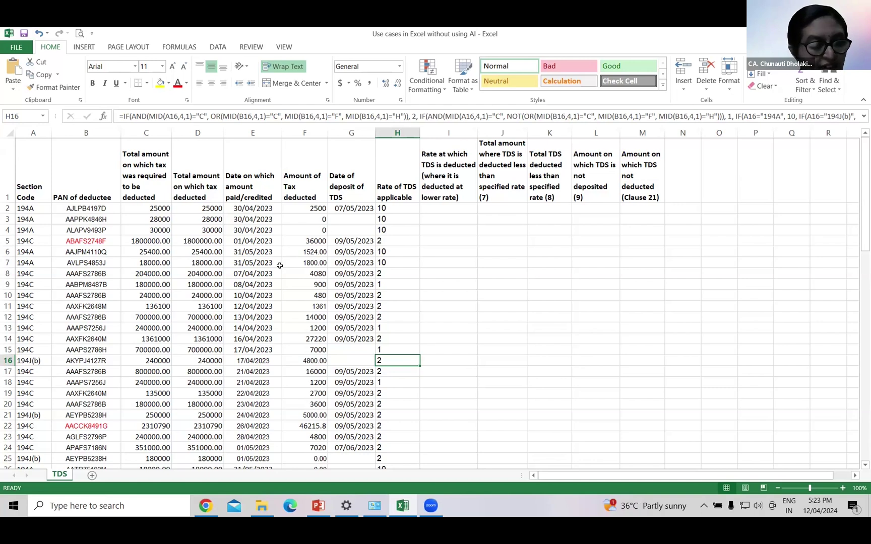
pyautogui.click(437, 208)
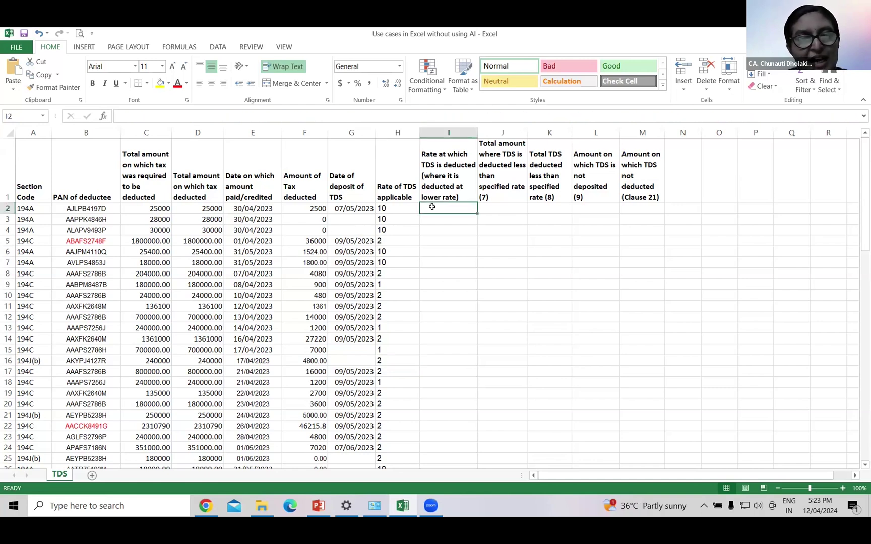
pyautogui.hotkey('alt', 'Tab')
# - Copy the Formula 2 lower-rate IF formula from ChatGPT and start filling it down column I
pyautogui.click(90, 231)
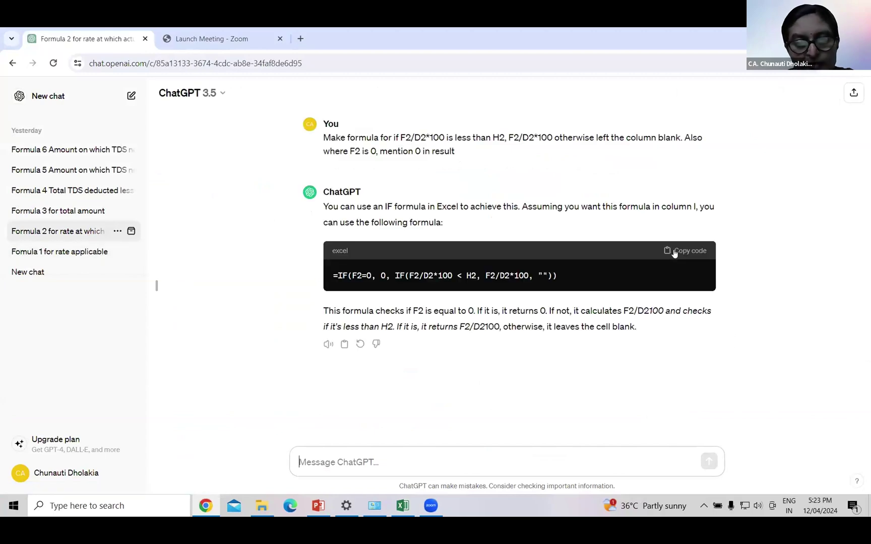
pyautogui.click(675, 252)
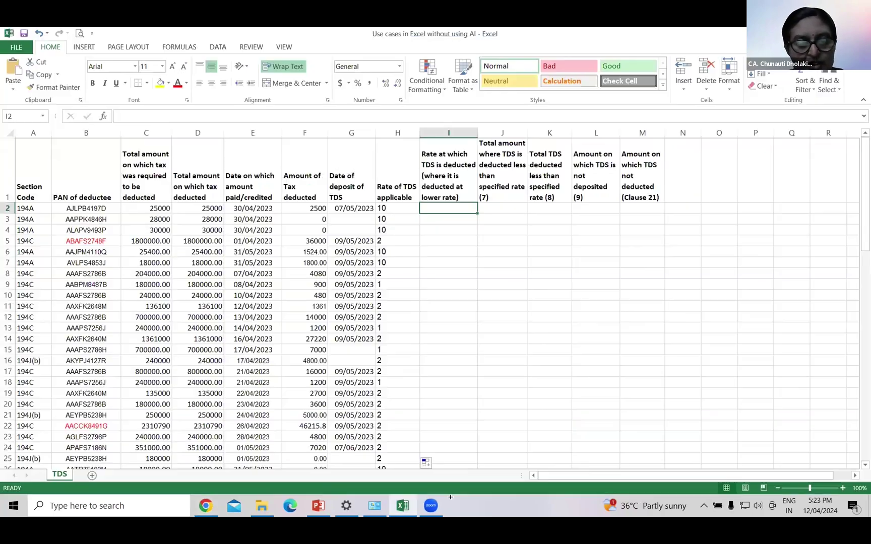
pyautogui.moveTo(477, 212); pyautogui.dragTo(438, 503)
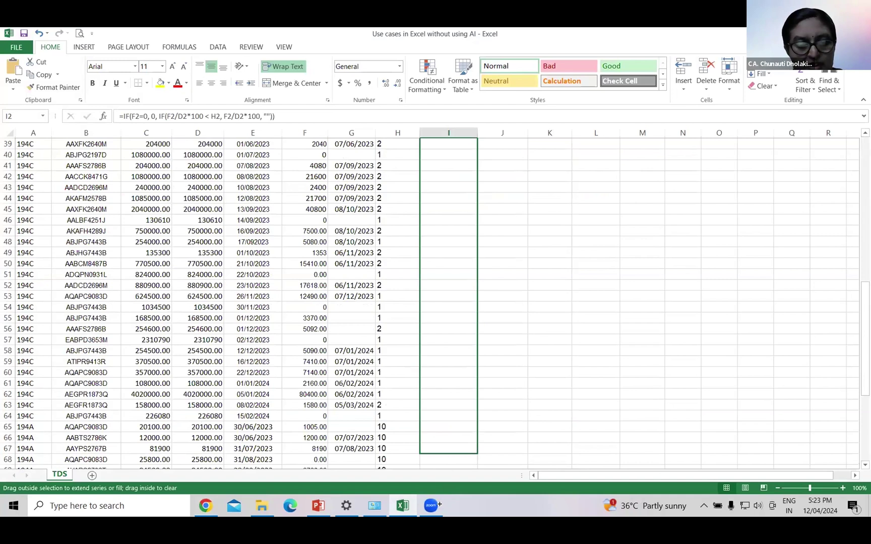
# - Finish filling column I down to row 84 and check I6's result of 6 against H6
pyautogui.moveTo(441, 463); pyautogui.dragTo(435, 344)
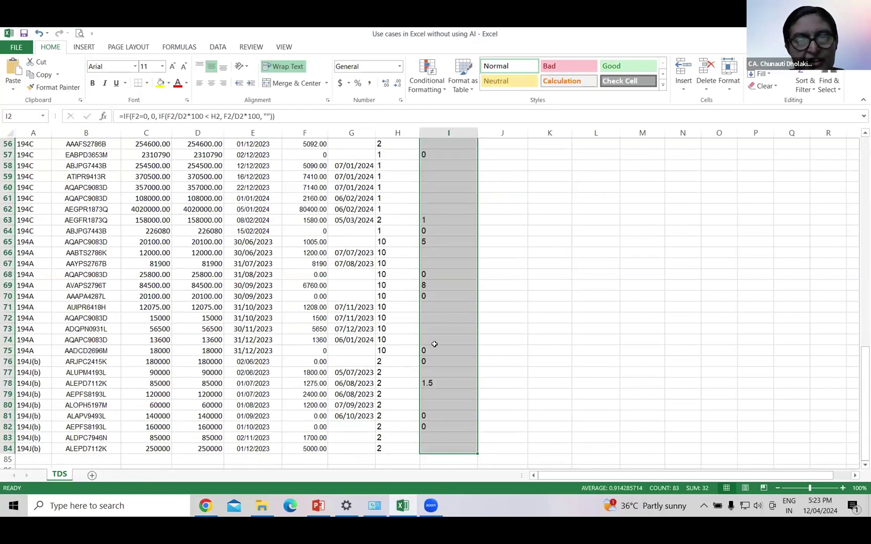
pyautogui.scroll(18, 435, 344)
pyautogui.click(441, 249)
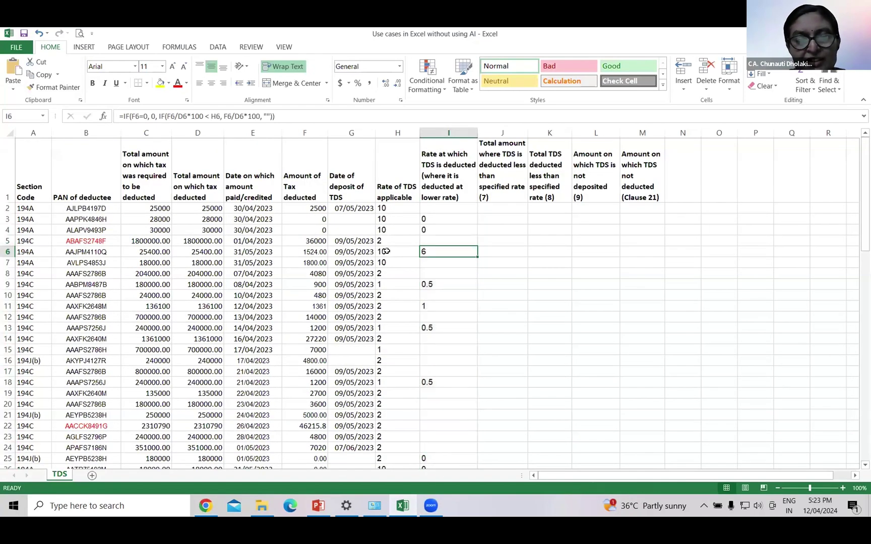
pyautogui.click(386, 250)
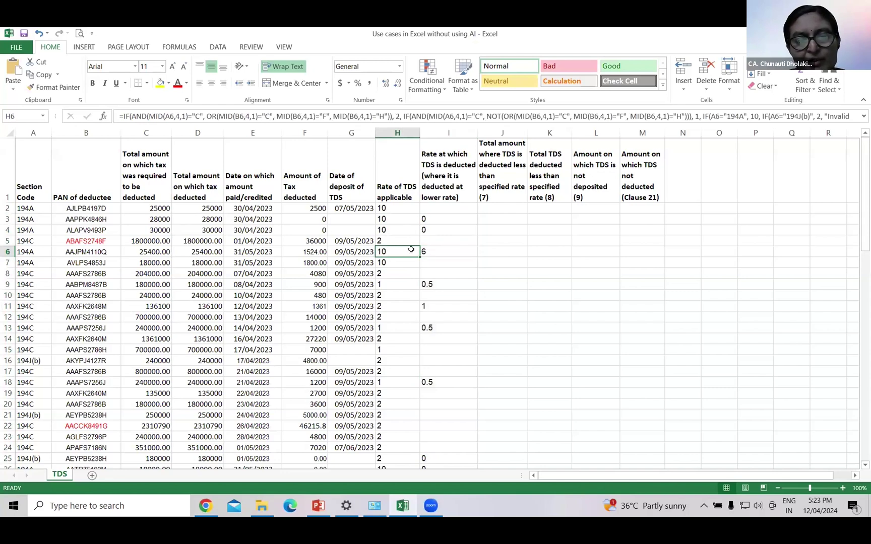
pyautogui.click(426, 251)
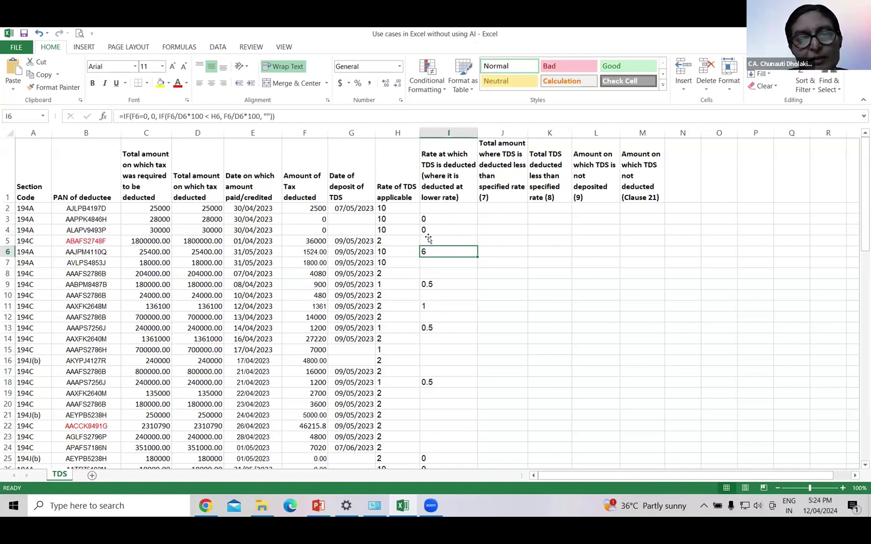
pyautogui.click(497, 206)
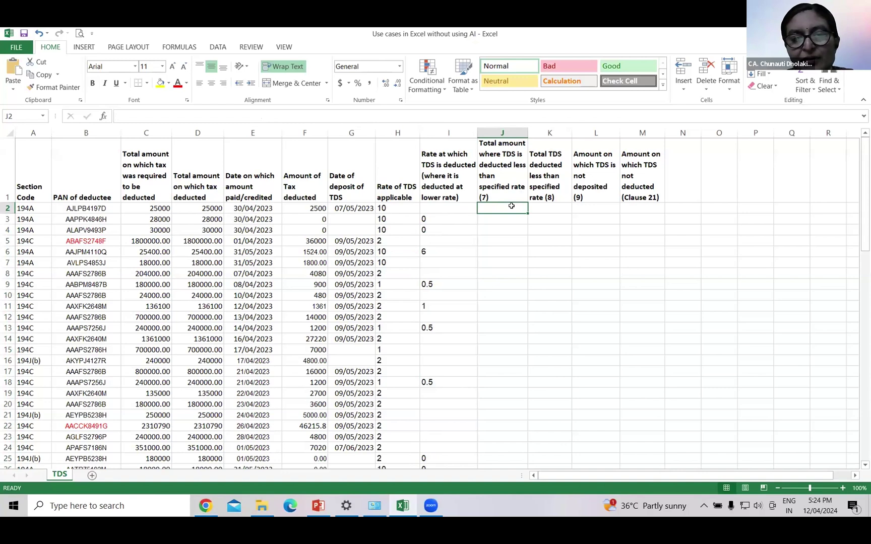
# - Copy =IF(OR(F2=0, F2/D2*100<H2), D2, "") from the 'Formula 3 for total amount' chat
pyautogui.hotkey('alt', 'Tab')
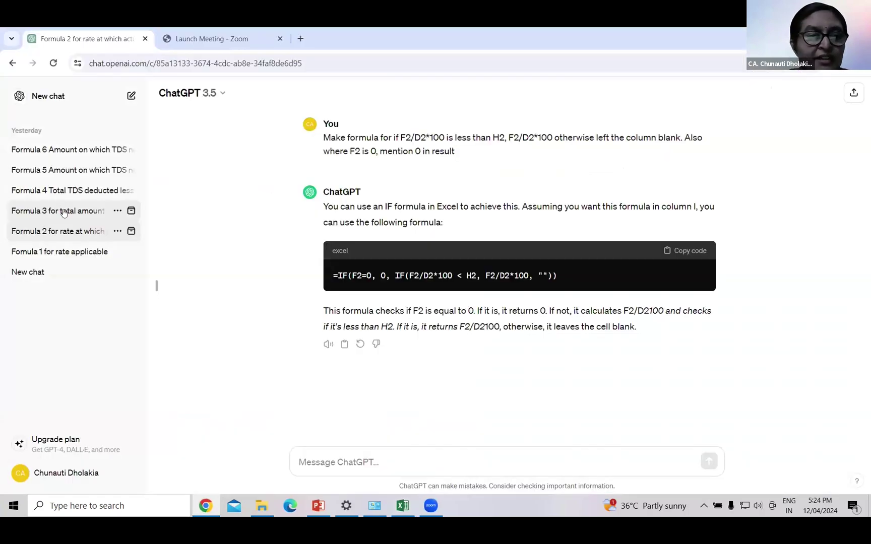
pyautogui.click(64, 212)
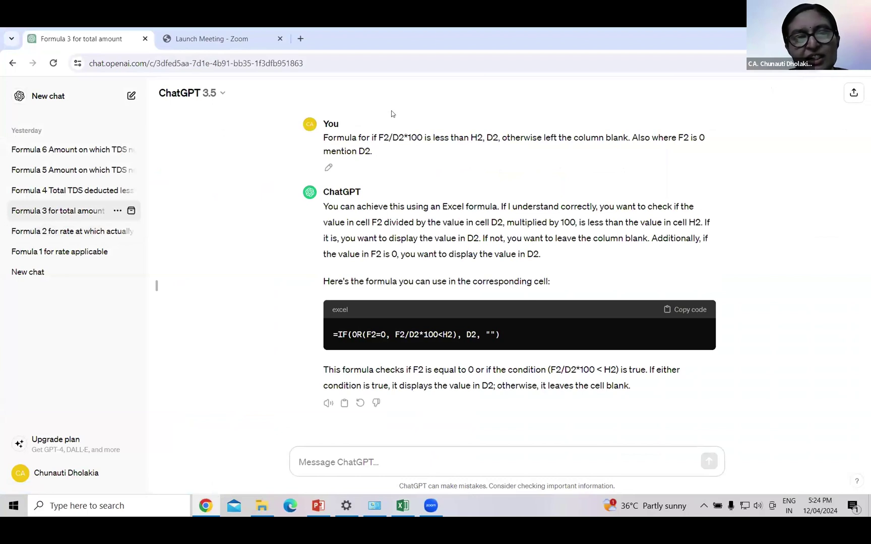
pyautogui.click(691, 311)
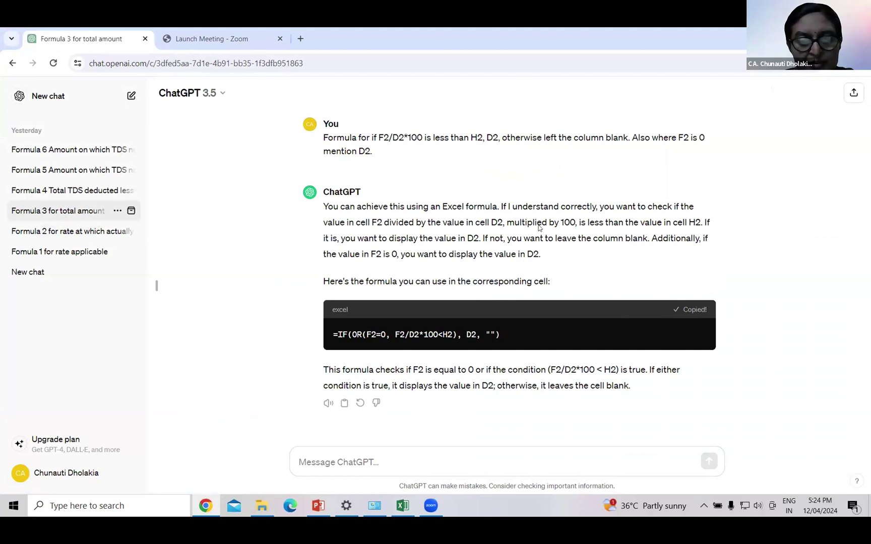
pyautogui.hotkey('alt', 'Tab')
# - Paste Formula 3 into J2, fill it down to J84, and check the result in J4
pyautogui.hotkey('ctrl', 'v')
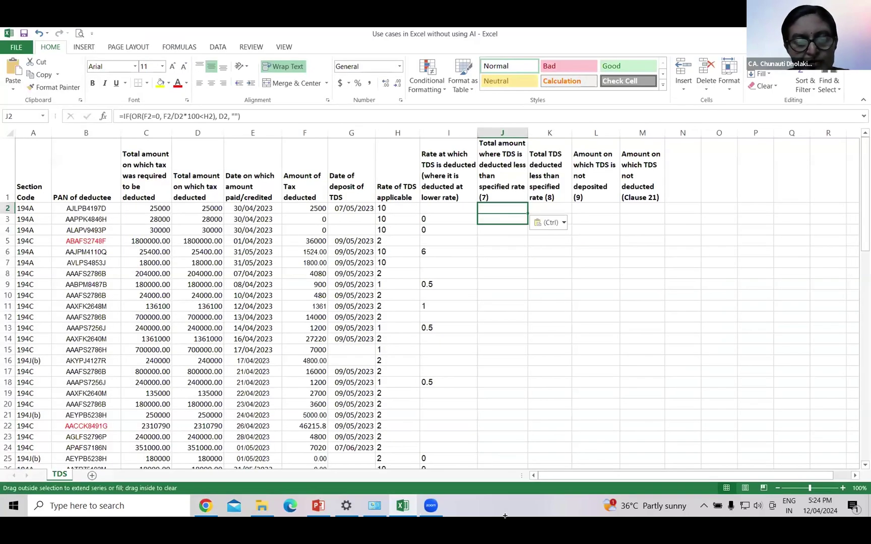
pyautogui.keyDown('shift'); pyautogui.click(482, 453); pyautogui.keyUp('shift')
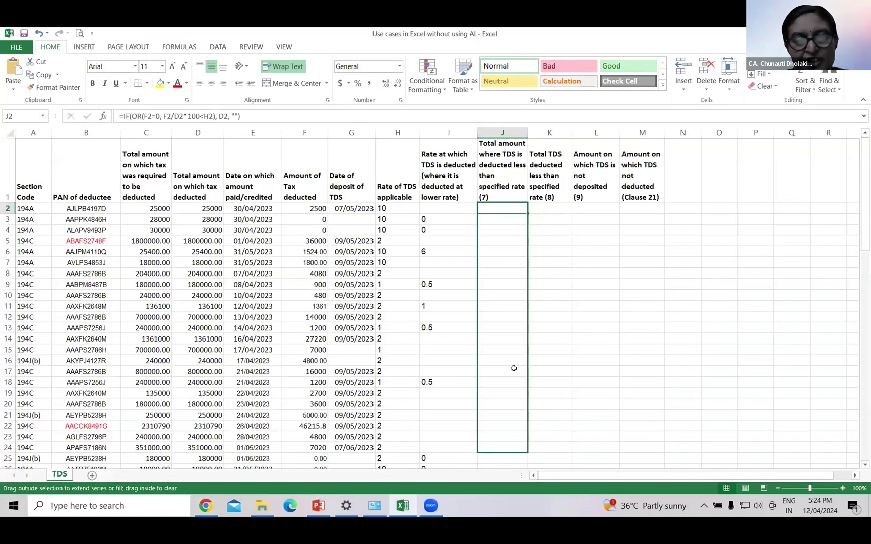
pyautogui.doubleClick(527, 453)
pyautogui.scroll(18, 490, 230)
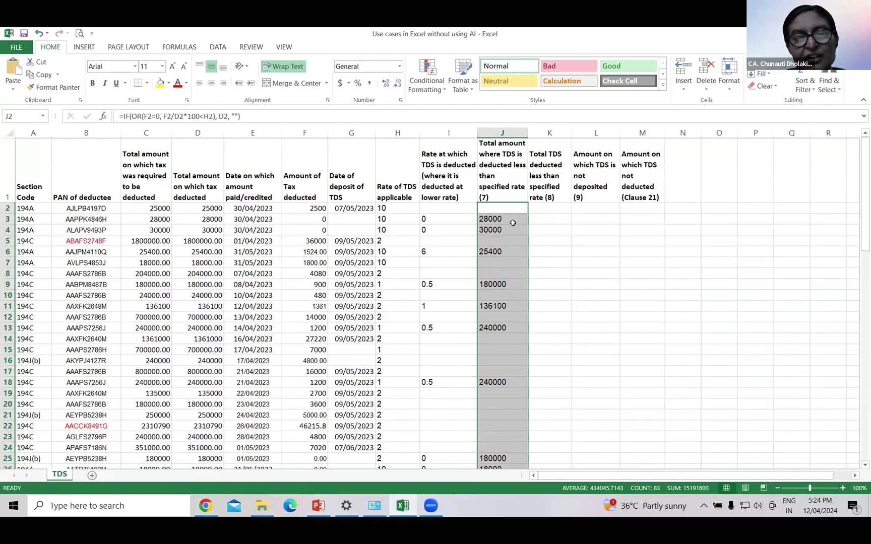
pyautogui.click(499, 228)
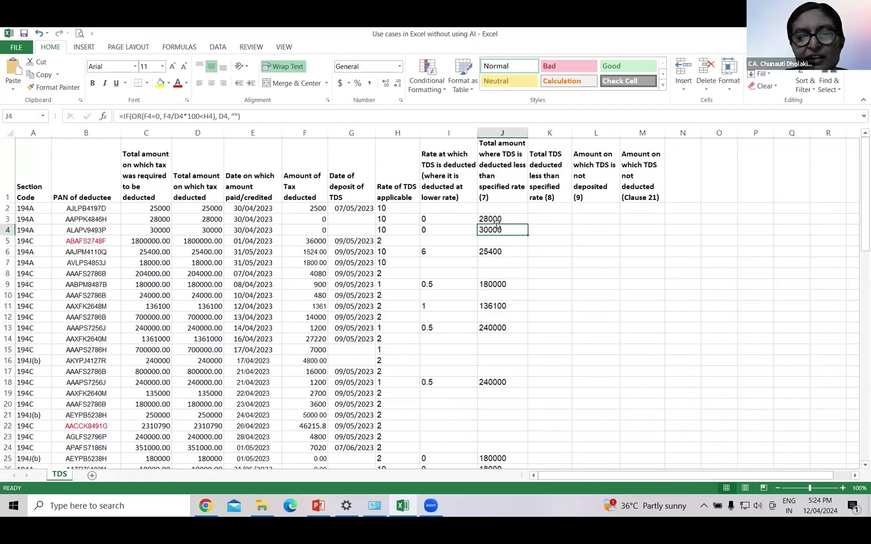
pyautogui.click(548, 208)
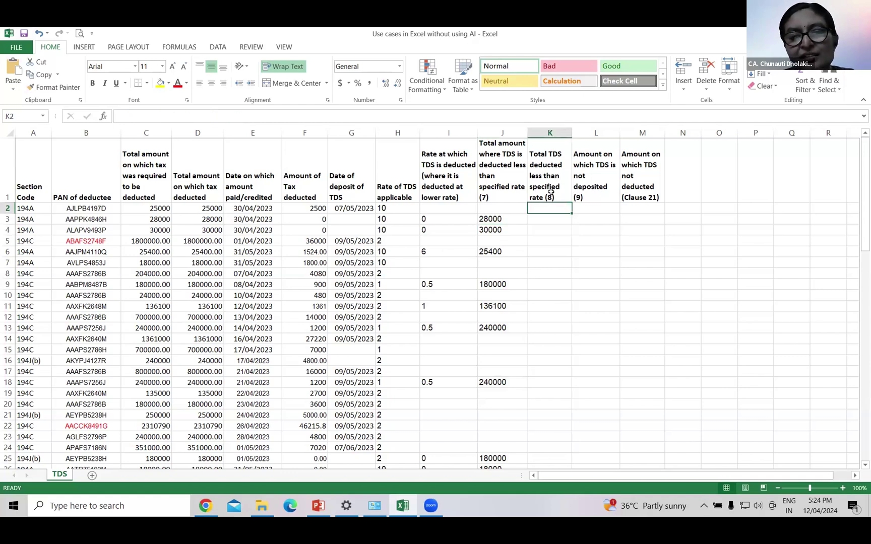
# - Copy Formula 4 for total TDS deducted at lower rate from ChatGPT and paste it into K2
pyautogui.hotkey('alt', 'Tab')
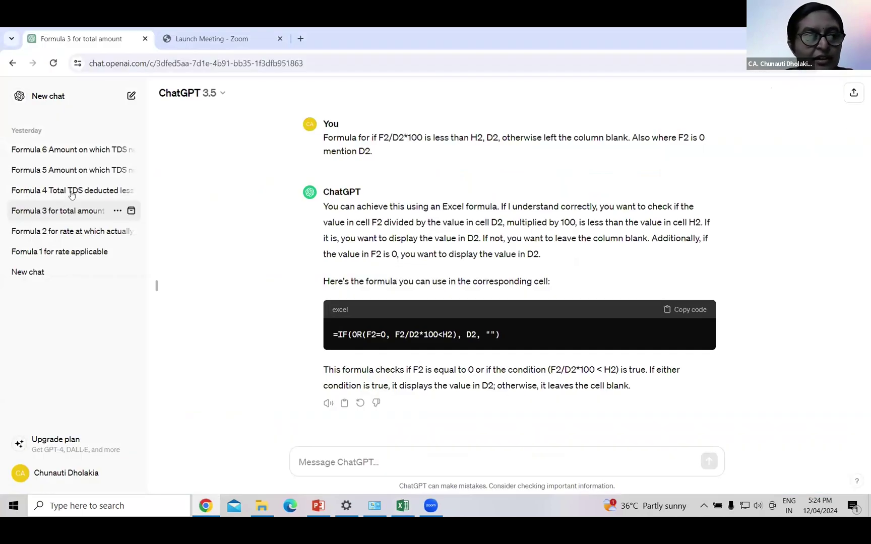
pyautogui.click(72, 191)
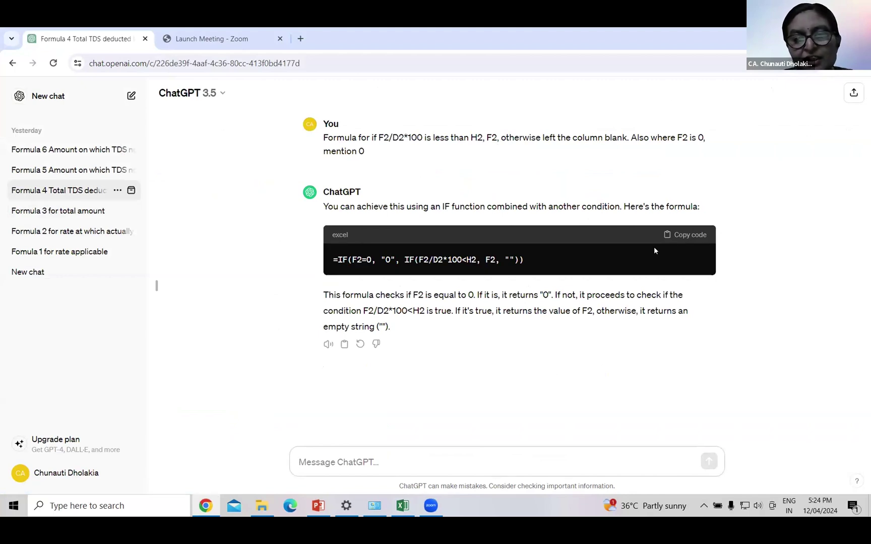
pyautogui.click(685, 235)
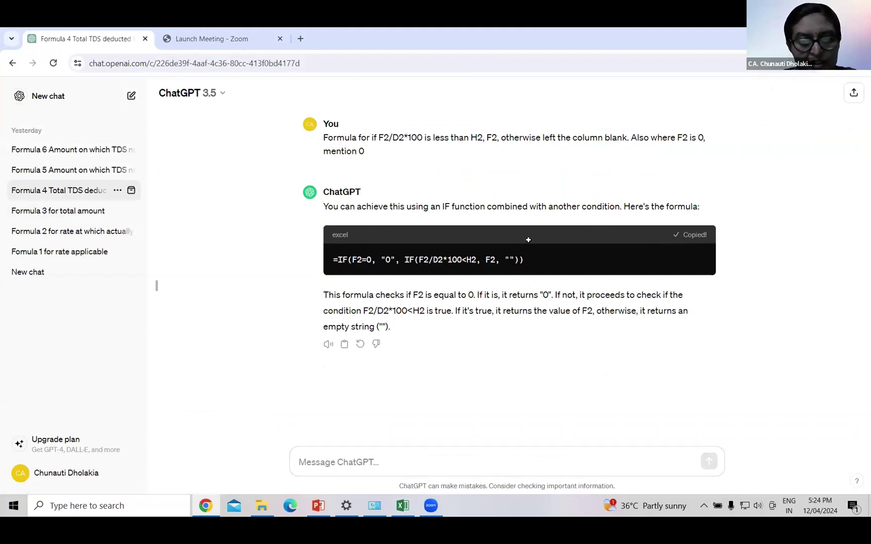
pyautogui.hotkey('alt', 'Tab')
pyautogui.hotkey('ctrl', 'v')
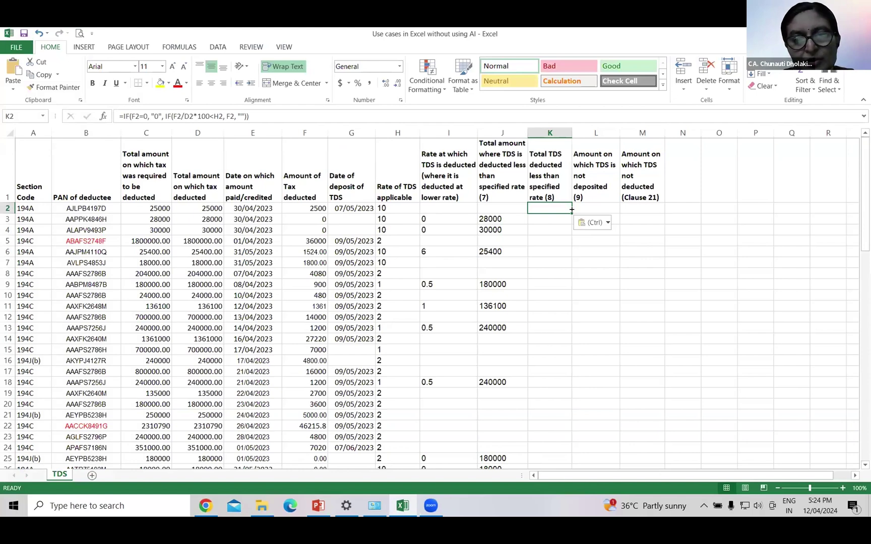
# - Fill the K2 formula down column K to the last row, showing values like 1524 and 900
pyautogui.moveTo(571, 213); pyautogui.dragTo(573, 366)
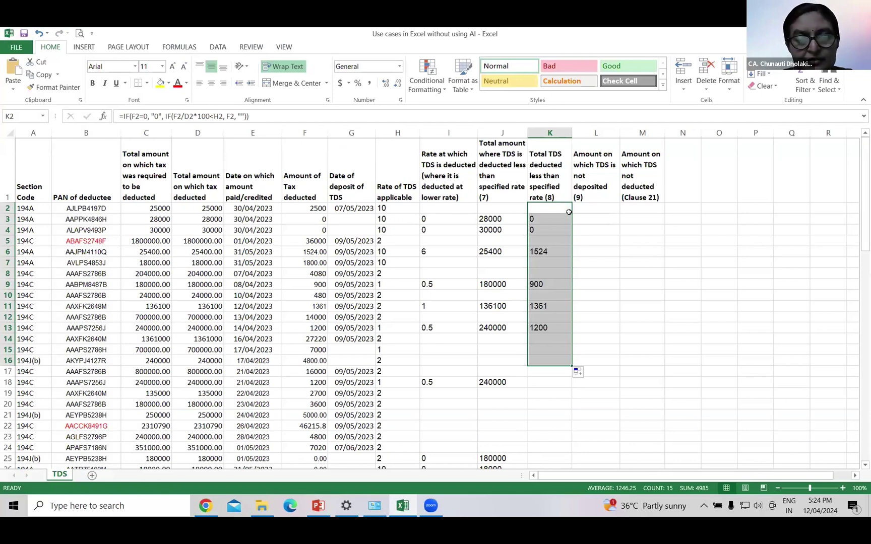
pyautogui.moveTo(572, 366); pyautogui.dragTo(483, 405)
pyautogui.scroll(19, 529, 262)
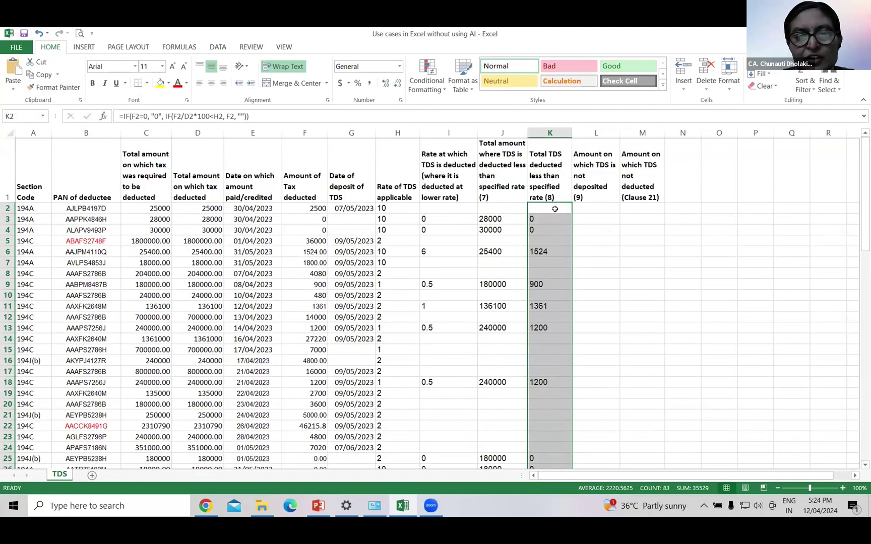
pyautogui.click(560, 208)
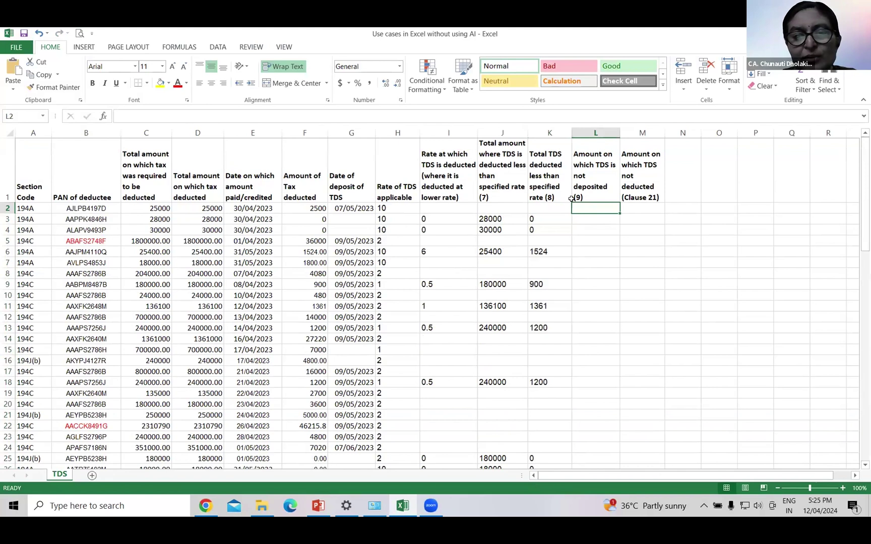
# - Select L2 and copy the Formula 5 IF formula from its ChatGPT chat
pyautogui.click(588, 210)
pyautogui.hotkey('alt', 'Tab')
pyautogui.click(64, 170)
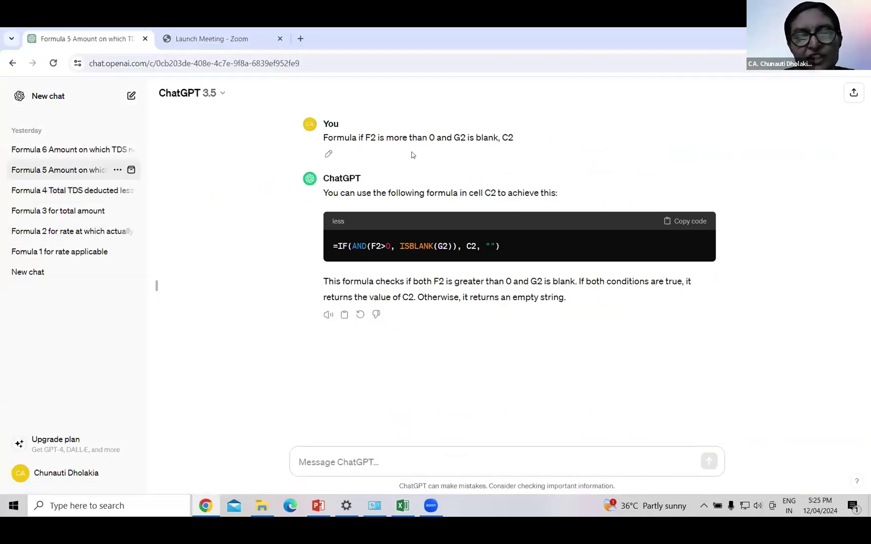
pyautogui.click(691, 221)
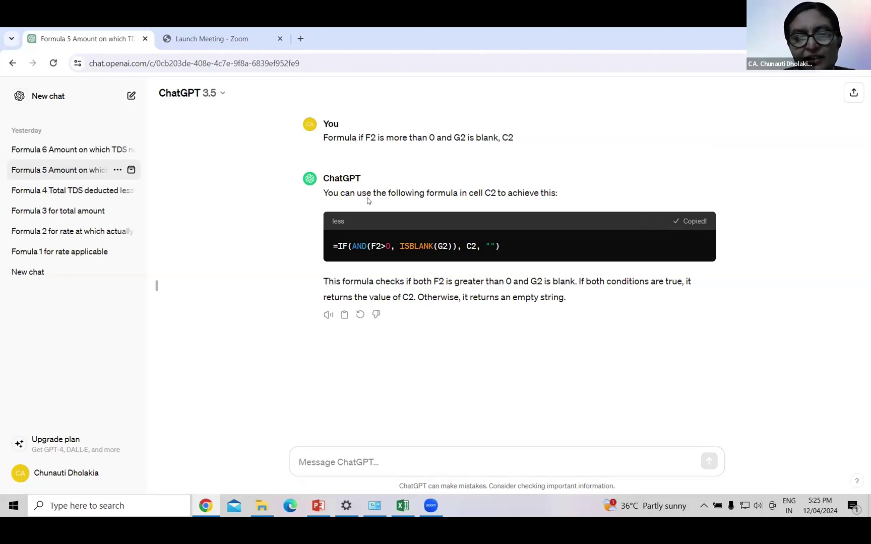
# - Paste Formula 5 into L2 and fill it down column L, showing amounts like 700000 and 240000
pyautogui.hotkey('alt', 'Tab')
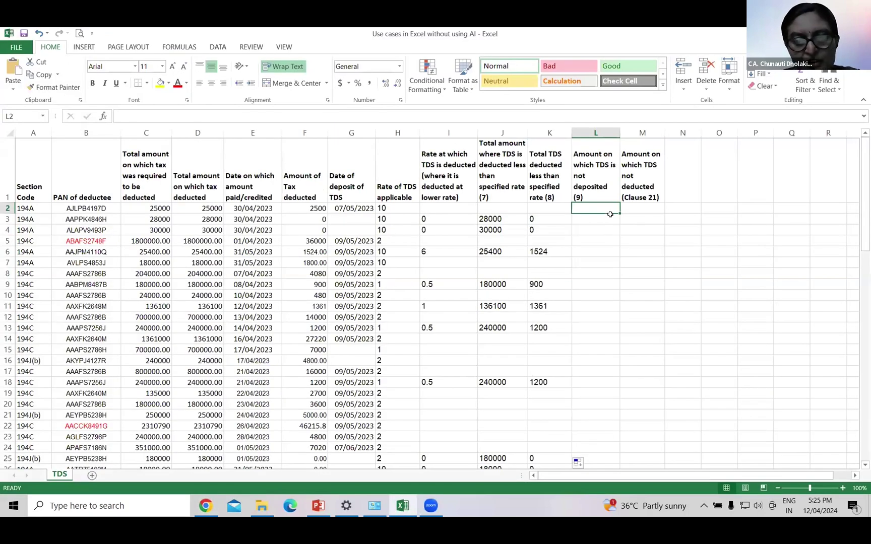
pyautogui.hotkey('ctrl', 'v')
pyautogui.moveTo(620, 214)
pyautogui.mouseDown()
pyautogui.moveTo(607, 516)
pyautogui.moveTo(583, 423)
pyautogui.moveTo(579, 453)
pyautogui.mouseUp()
pyautogui.scroll(7, 512, 343)
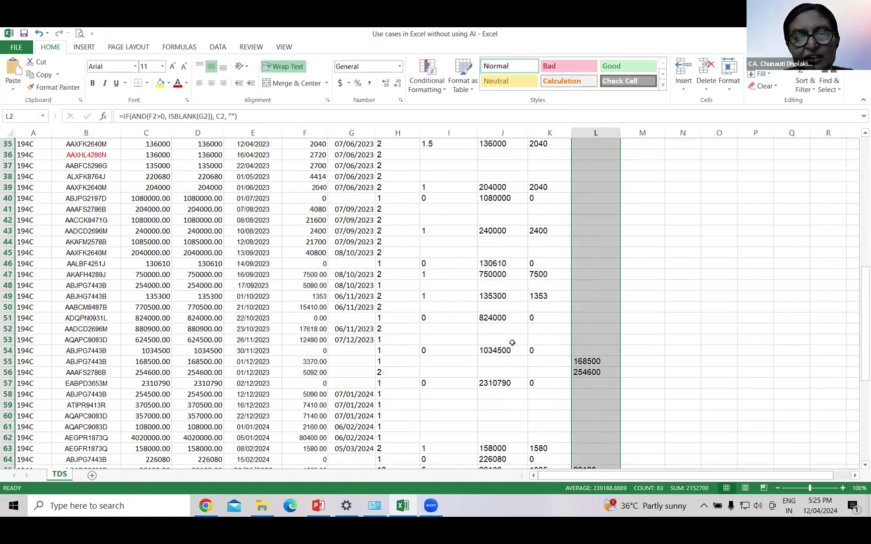
pyautogui.scroll(11, 453, 220)
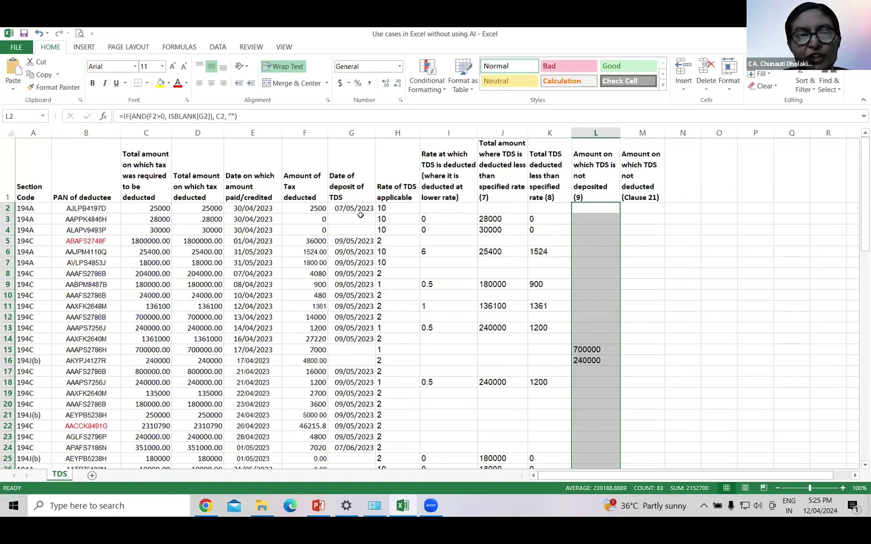
# - Review the formulas in cells I3, H6, I6, J6, K6 and L10
pyautogui.click(440, 222)
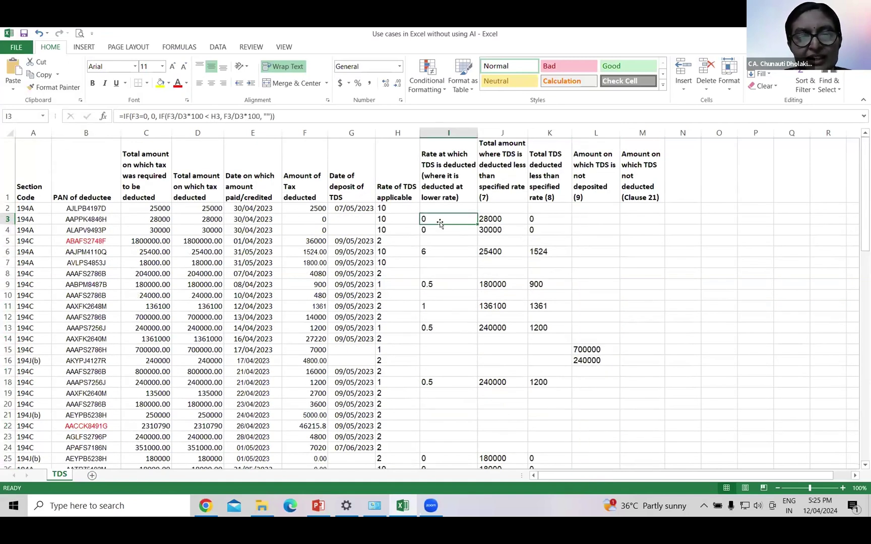
pyautogui.click(391, 250)
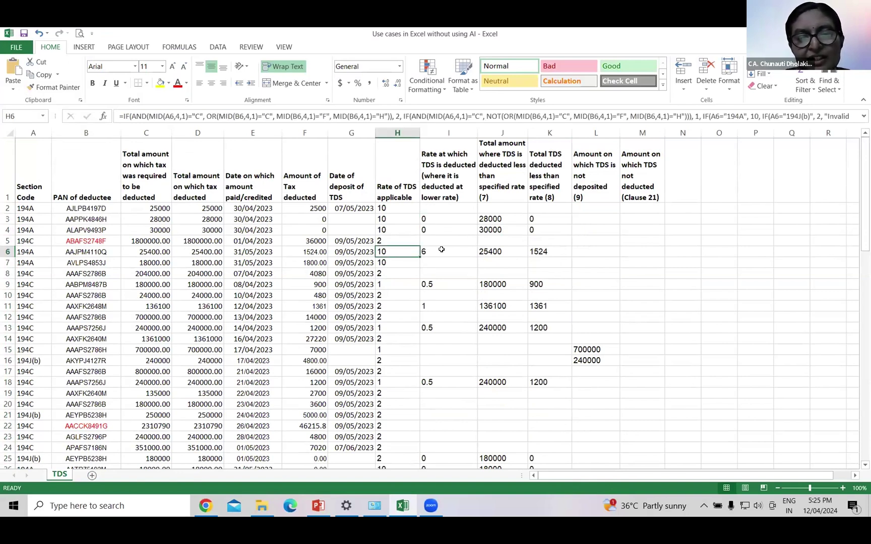
pyautogui.click(440, 249)
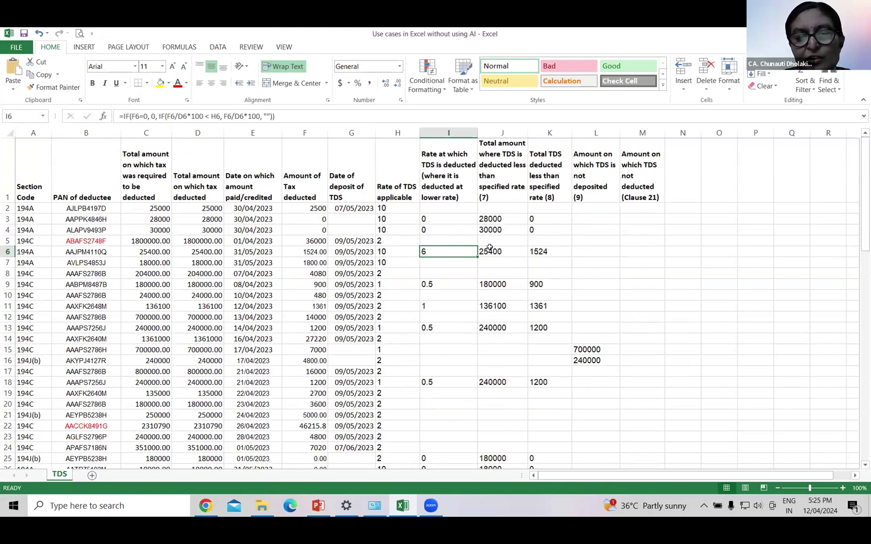
pyautogui.click(489, 252)
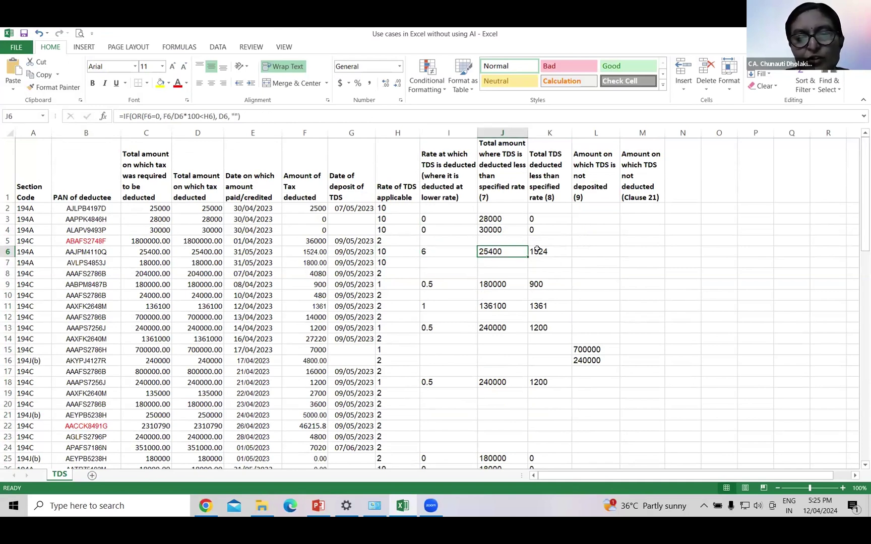
pyautogui.press('Right')
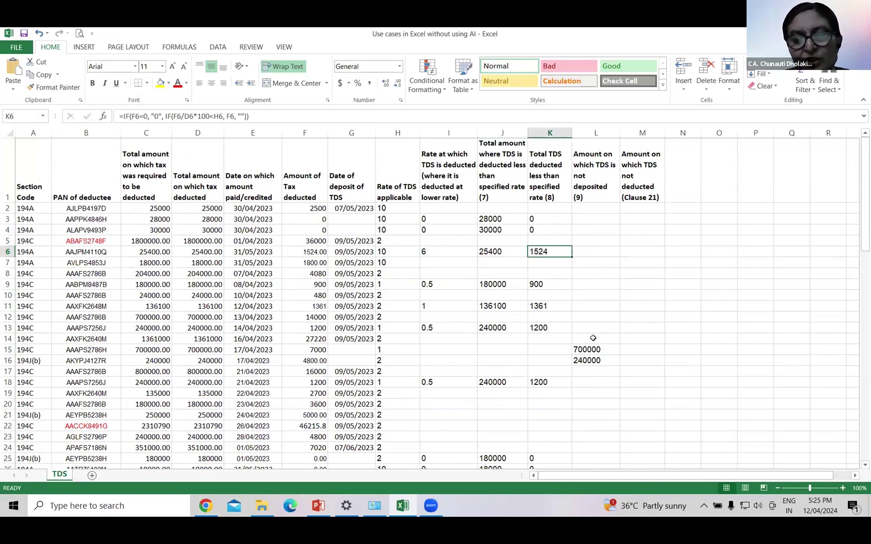
pyautogui.moveTo(591, 380); pyautogui.dragTo(584, 296)
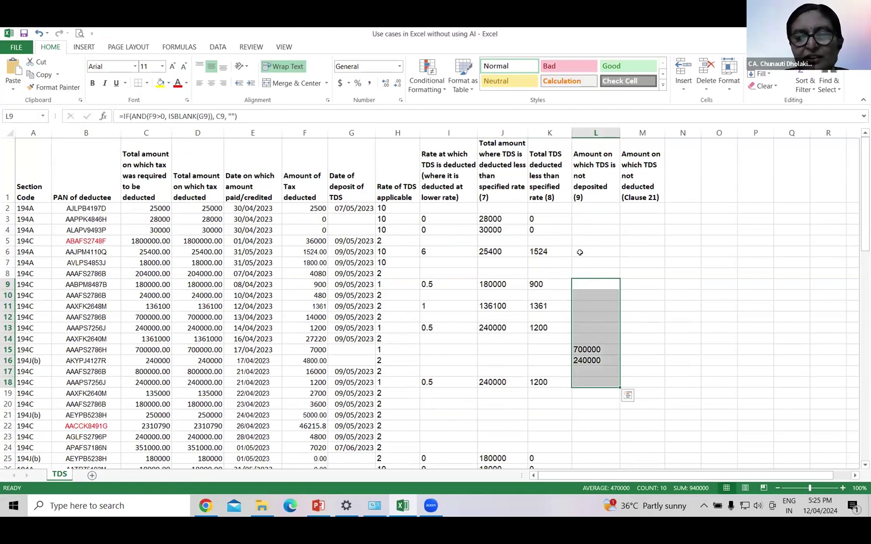
pyautogui.click(583, 295)
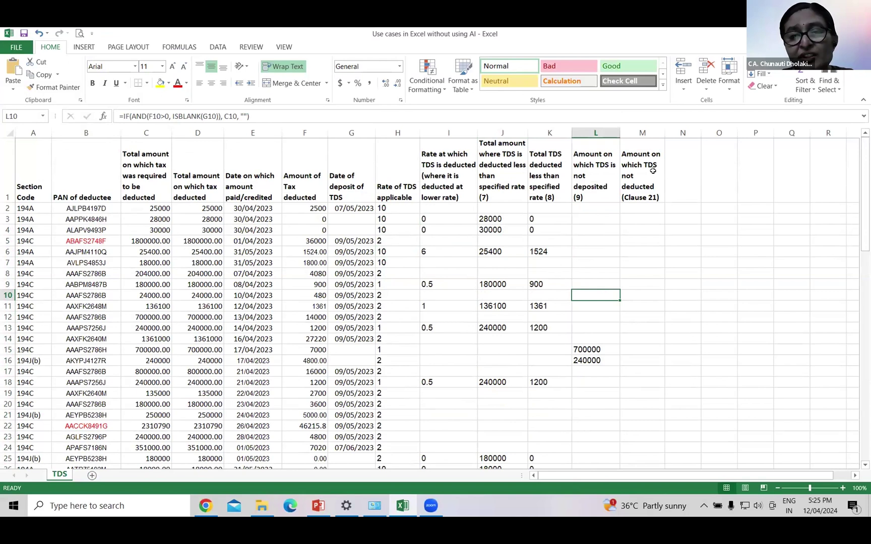
# - Select M2 and copy ChatGPT's Formula 6, =IF(F2=0, C2, ""), back into Excel
pyautogui.click(642, 208)
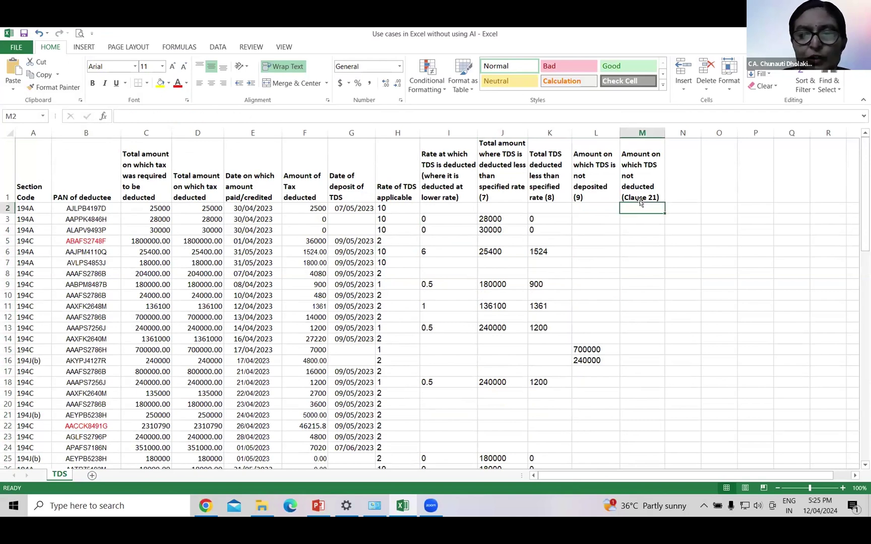
pyautogui.hotkey('alt', 'Tab')
pyautogui.click(61, 149)
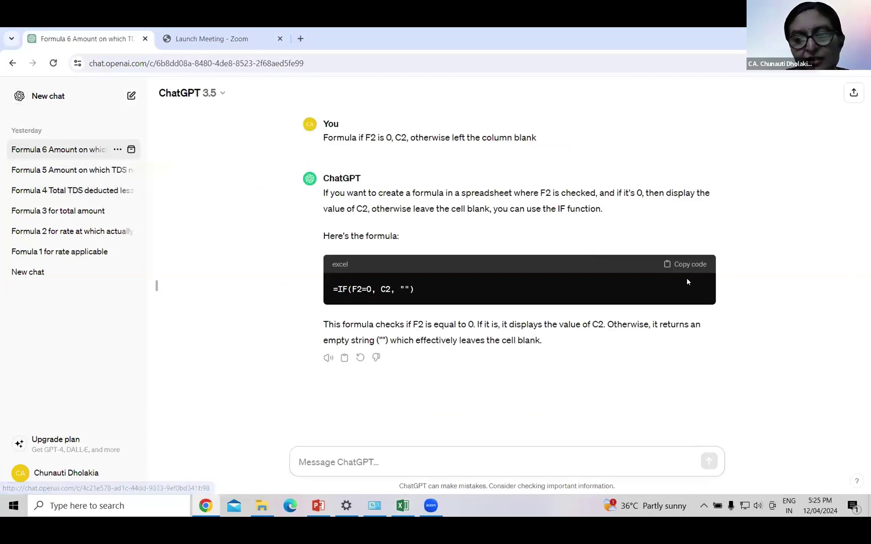
pyautogui.click(685, 266)
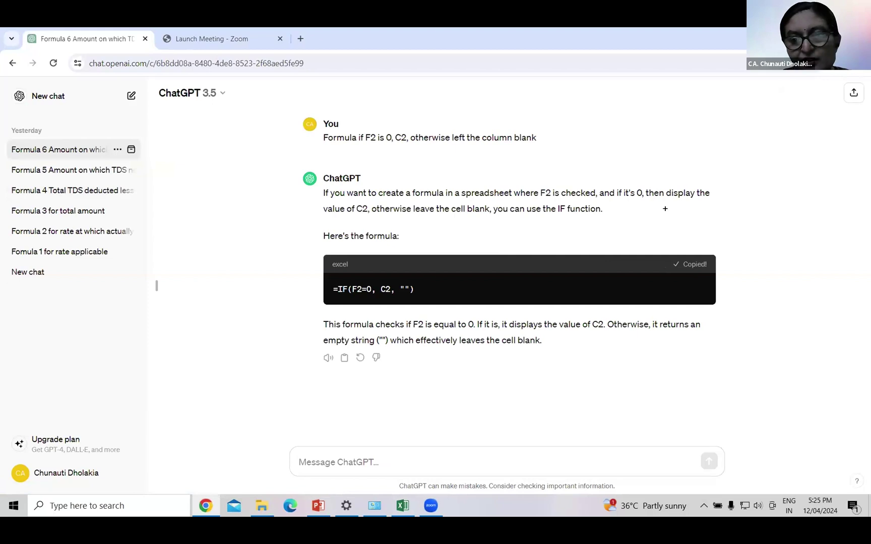
pyautogui.hotkey('alt', 'Tab')
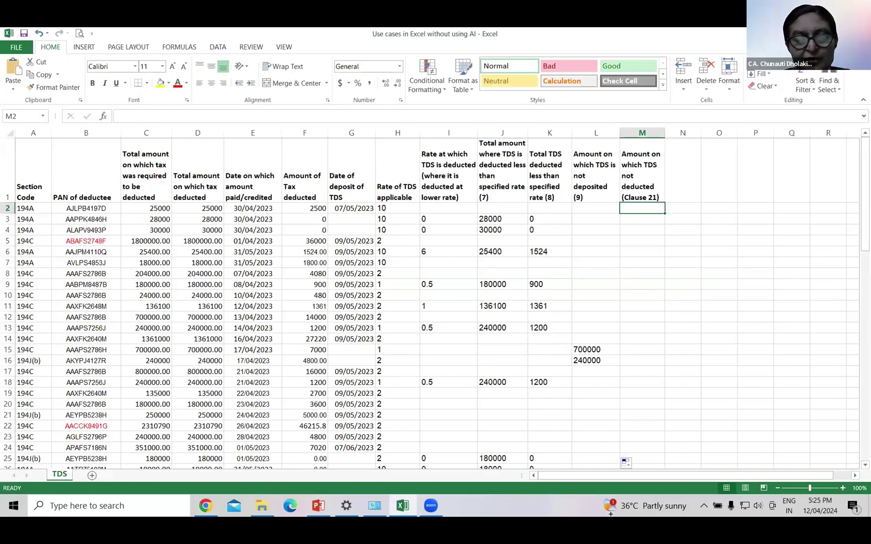
# - Fill the M2 formula down column M to row 85, then advance PowerPoint to slide 5
pyautogui.moveTo(664, 252); pyautogui.dragTo(636, 449)
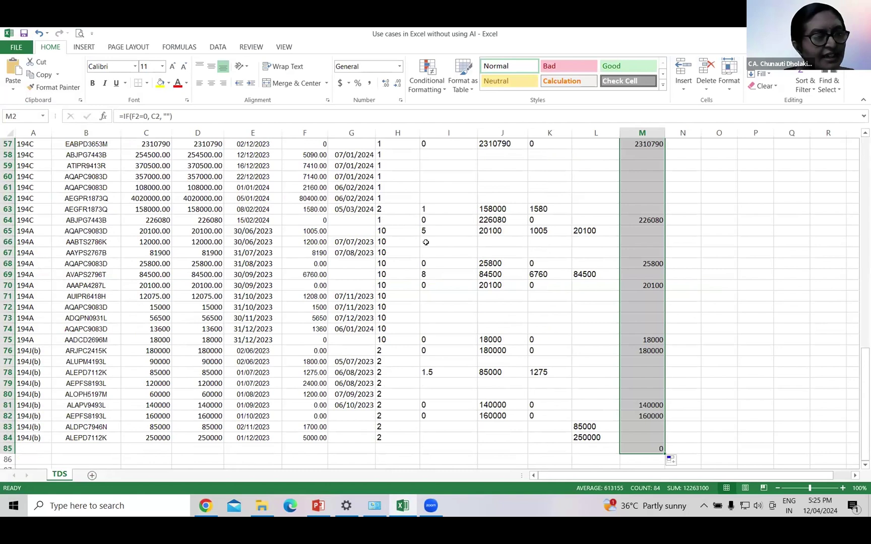
pyautogui.hotkey('ctrl', 'z')
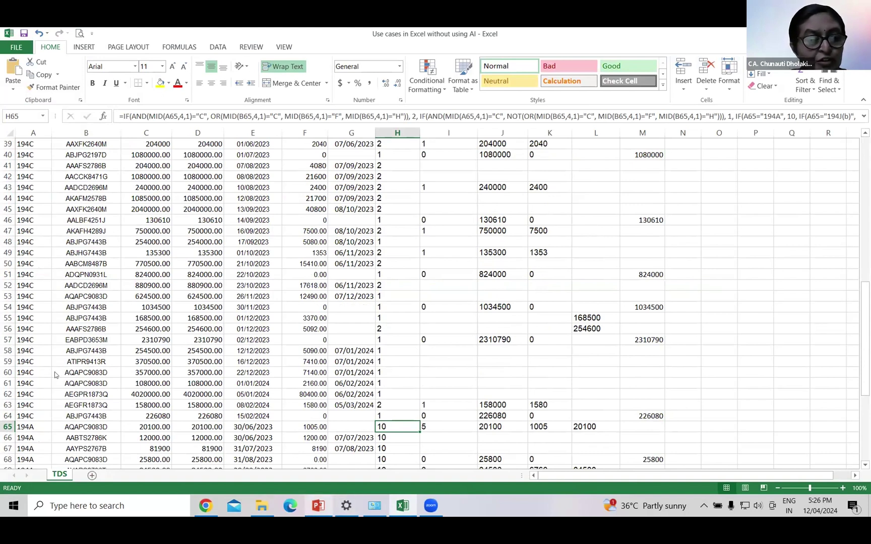
pyautogui.hotkey('alt', 'Tab')
pyautogui.press('Down')
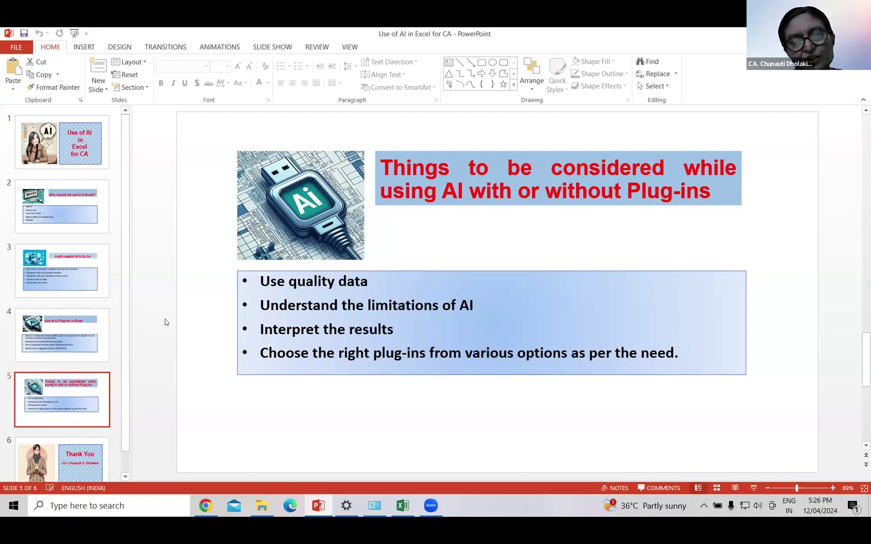
# - Advance from slide 5 to the closing 'Thank You' slide 6
pyautogui.press('Down')
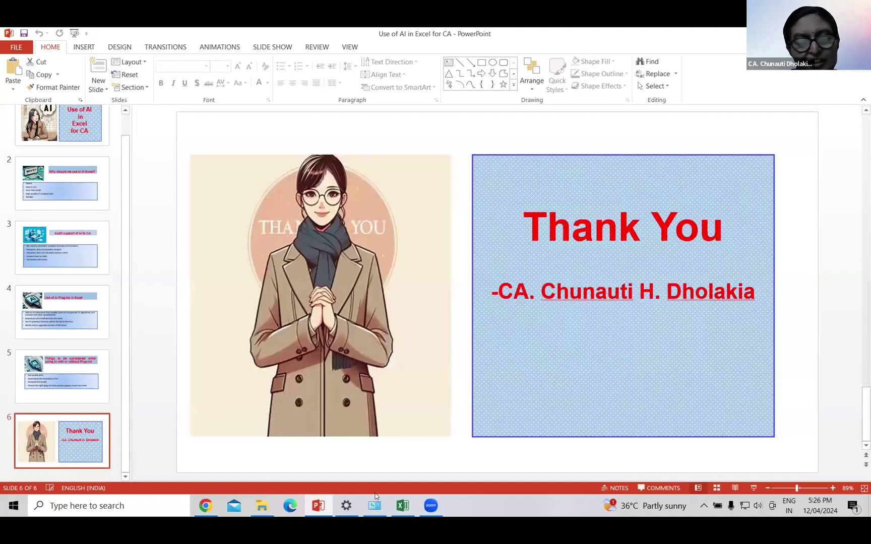